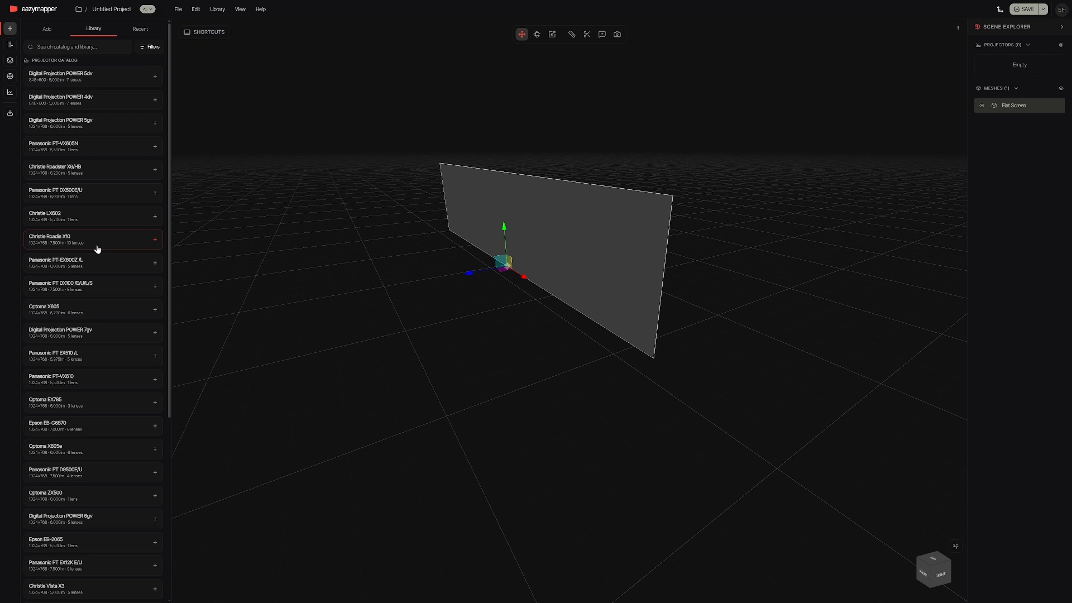
Browse the extended projector catalog and pick the Panasonic PT-RX110 E/U/B/W
scroll(103, 260, down, 5)
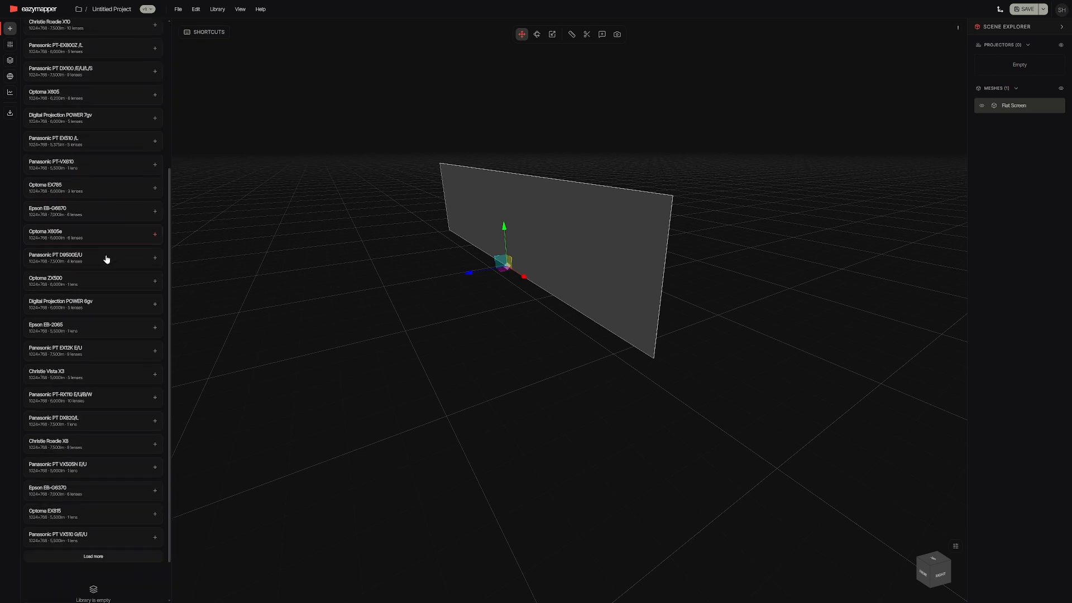
click(94, 504)
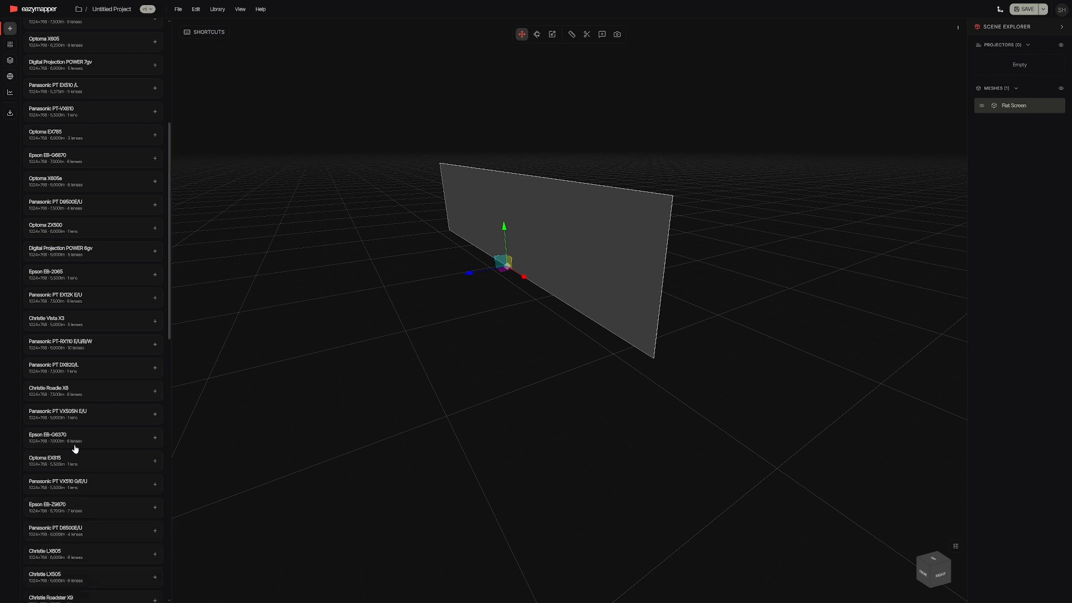
scroll(100, 499, down, 4)
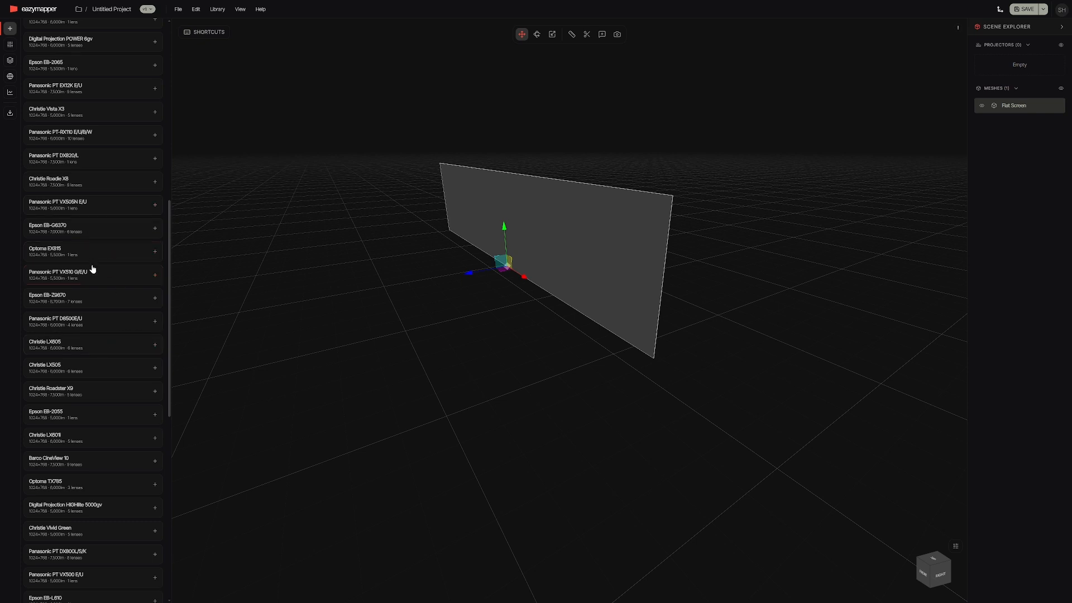
scroll(86, 184, up, 1)
click(110, 183)
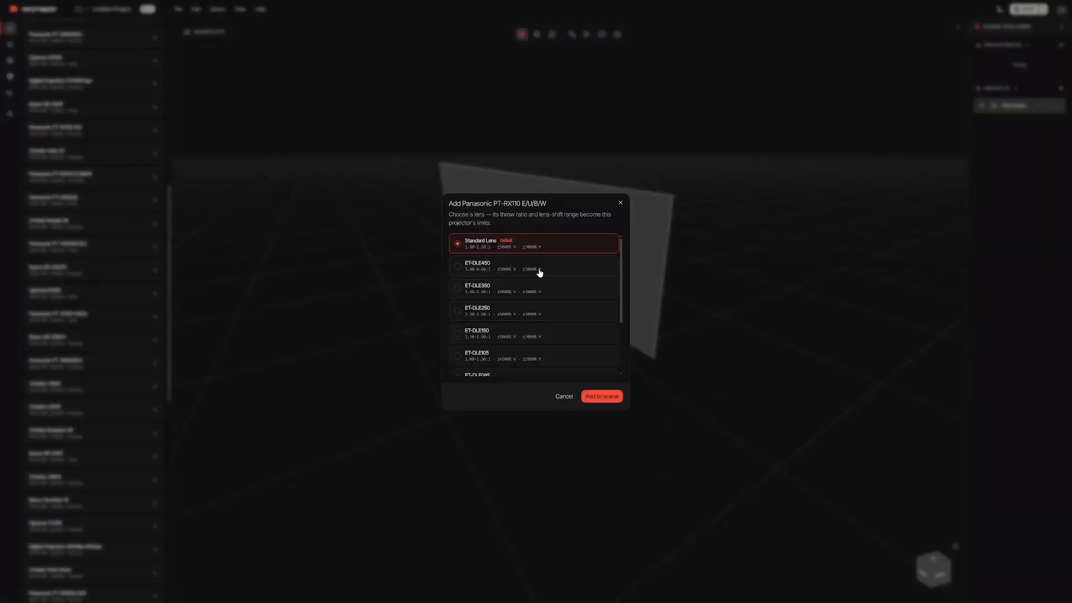
Choose the ET-DLE060 lens for the Panasonic PT-RX110 and add the projector to the scene
scroll(524, 283, down, 1)
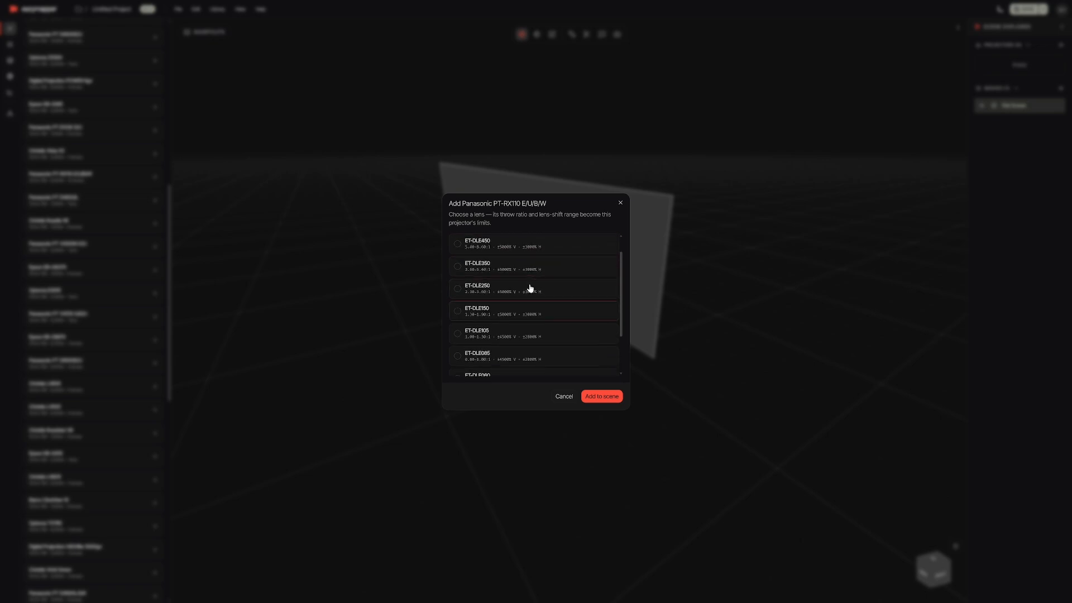
scroll(529, 285, up, 1)
scroll(520, 308, down, 2)
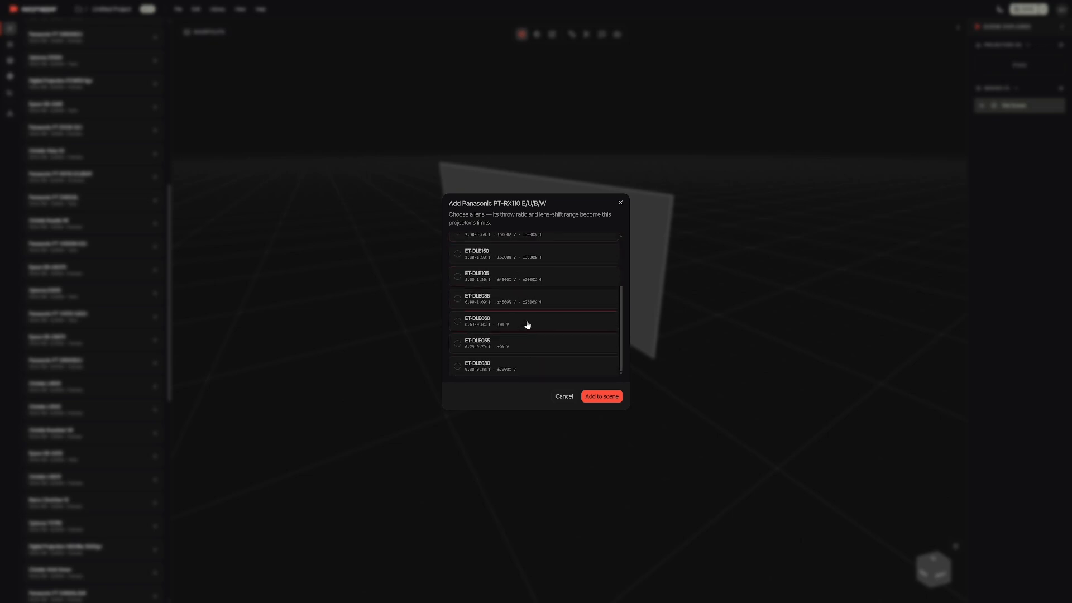
scroll(528, 319, up, 1)
scroll(519, 326, down, 1)
click(519, 327)
click(593, 396)
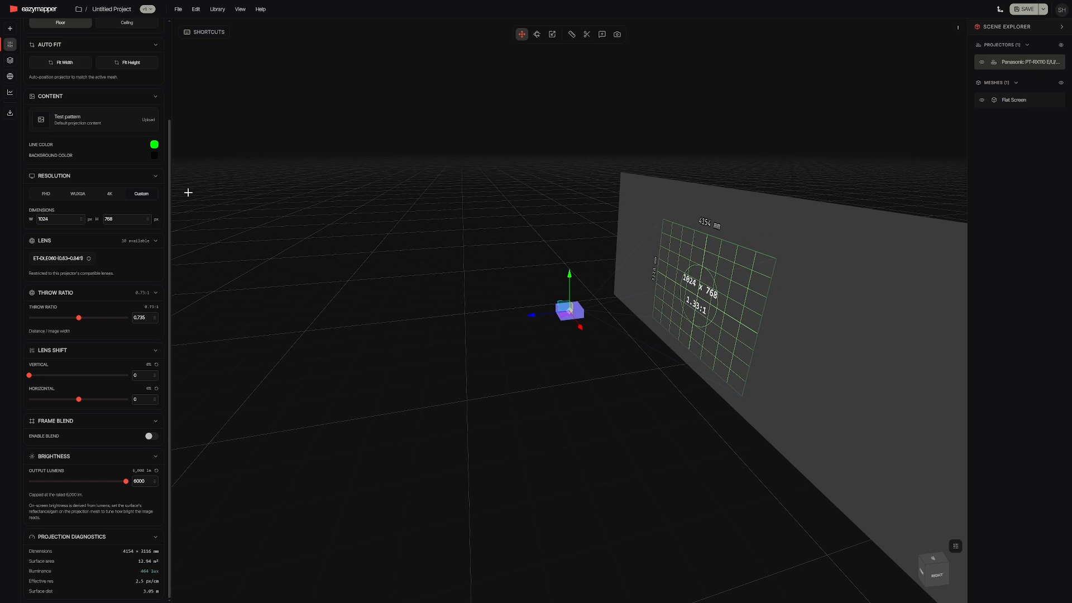
Set the Panasonic projector to ceiling mounting and change its lens to ET-DLE030 (0.38–0.38:1)
scroll(86, 216, up, 3)
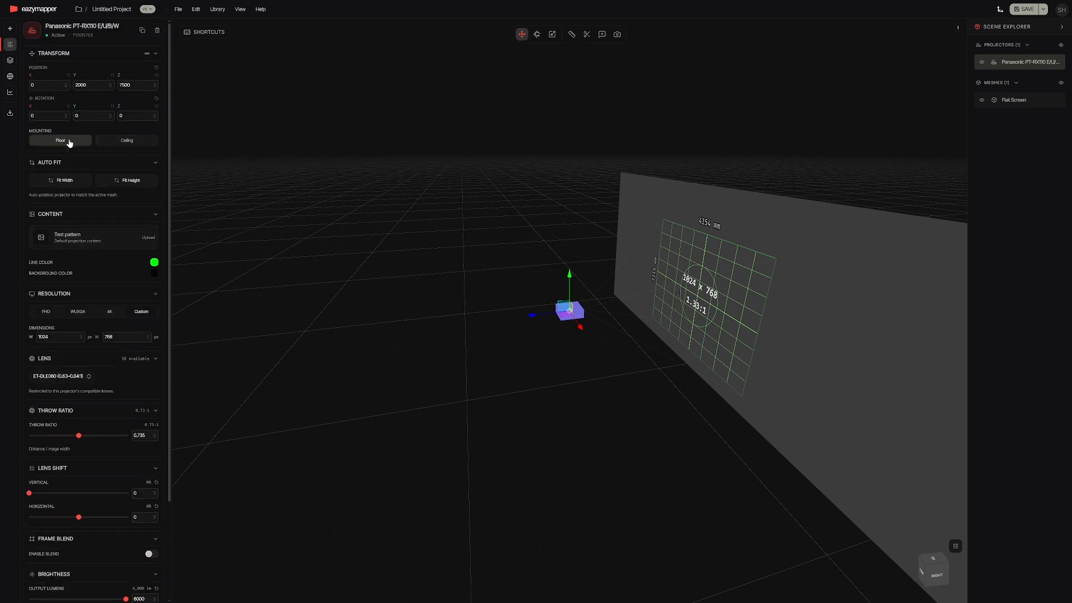
click(148, 141)
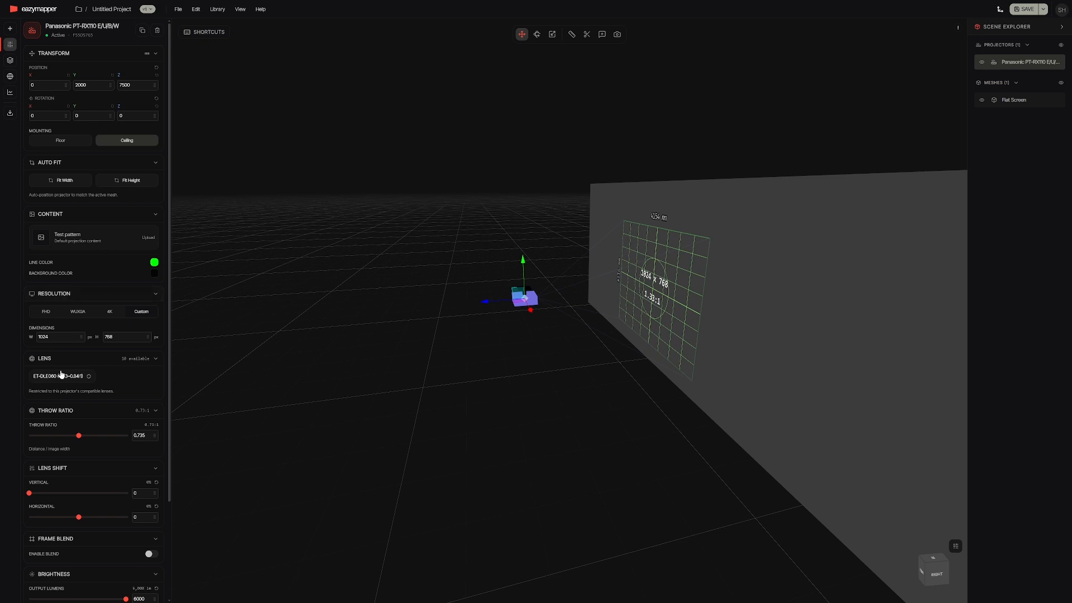
click(66, 377)
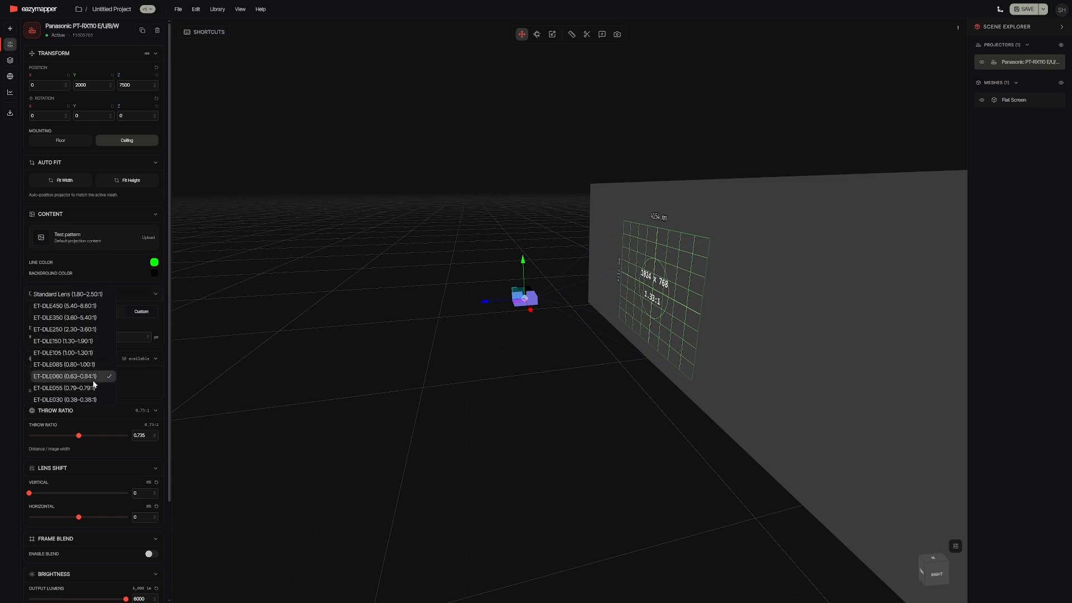
click(88, 400)
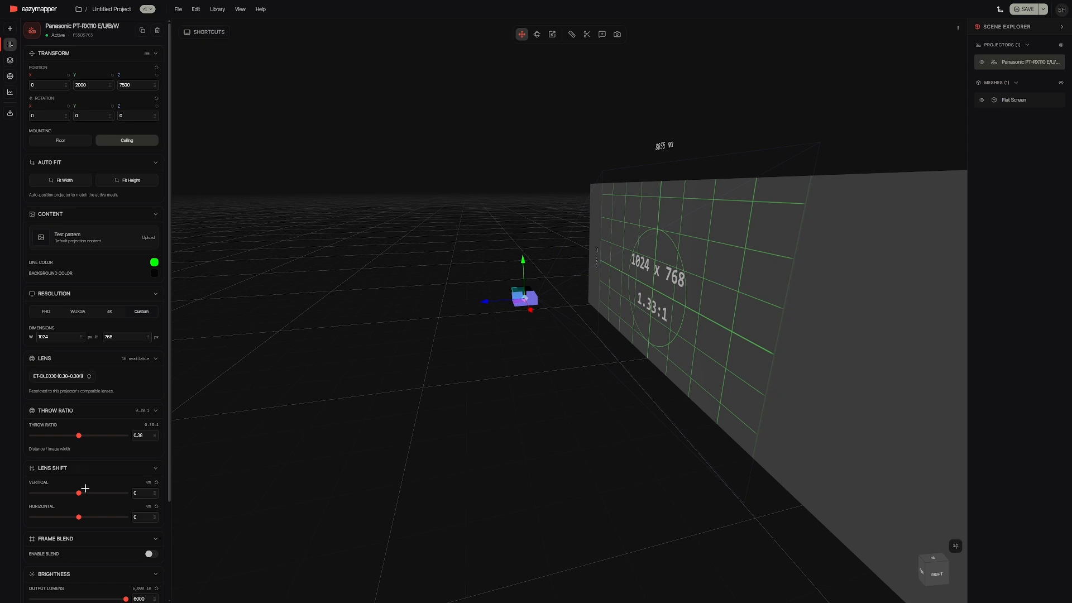
Set the Panasonic projector's vertical lens shift to 16% and raise it to a Y position of about 2854 mm
drag(79, 493, 89, 494)
mouse_move(370, 399)
mouse_down()
mouse_move(412, 388)
mouse_move(387, 397)
mouse_up()
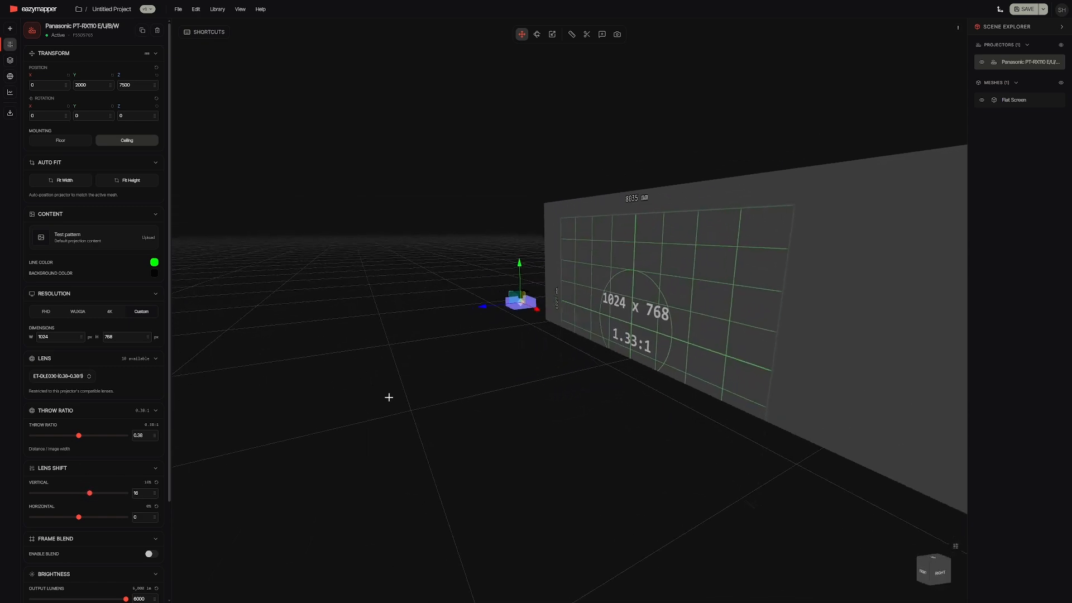
drag(517, 256, 282, 216)
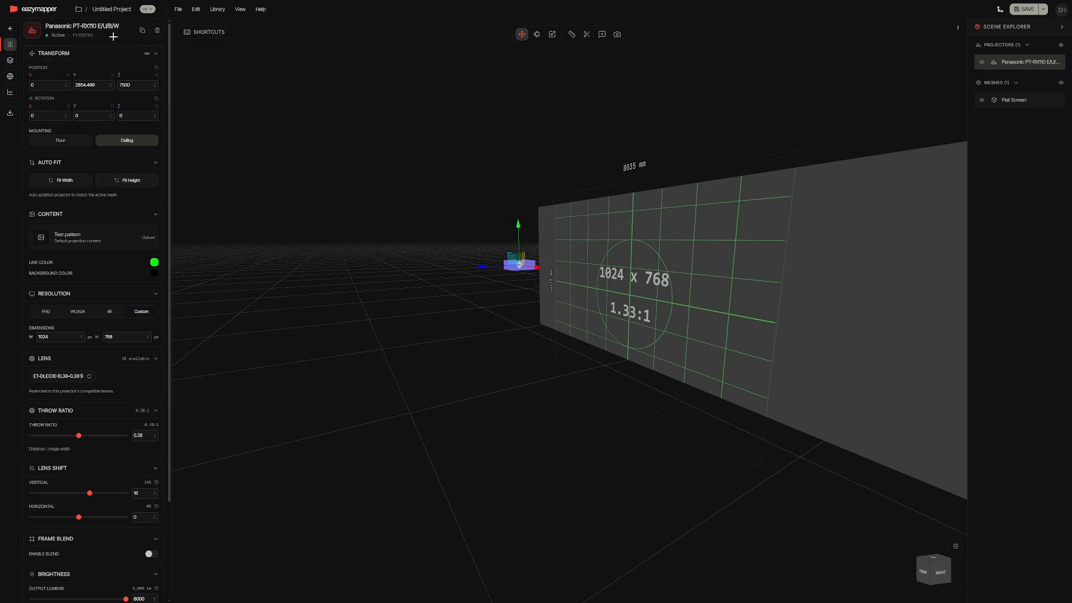
Delete the Panasonic projector from the scene and search the projector library for 211
click(157, 31)
click(15, 32)
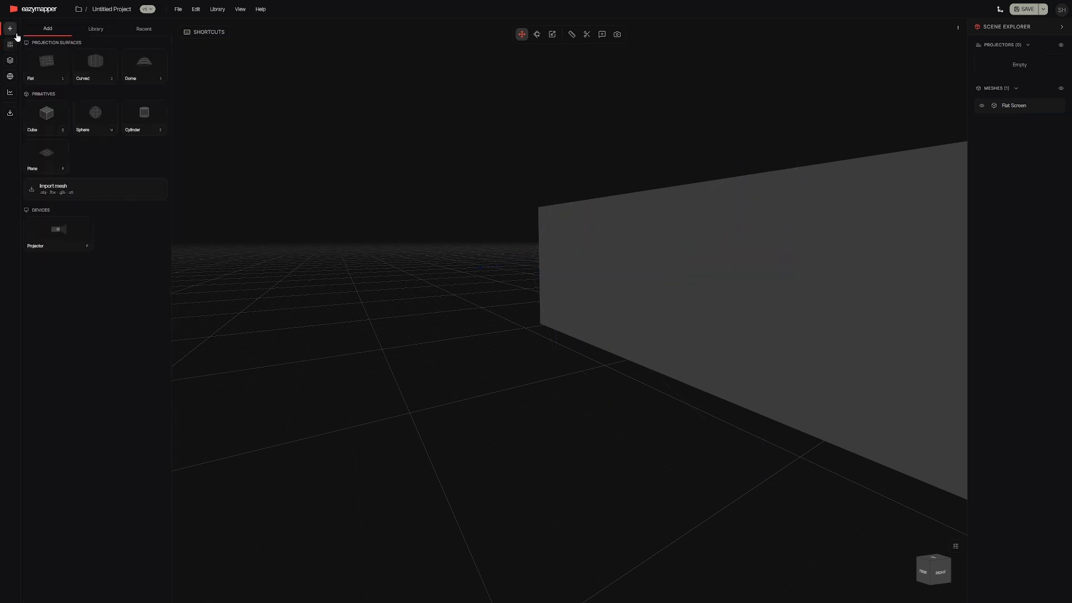
click(104, 29)
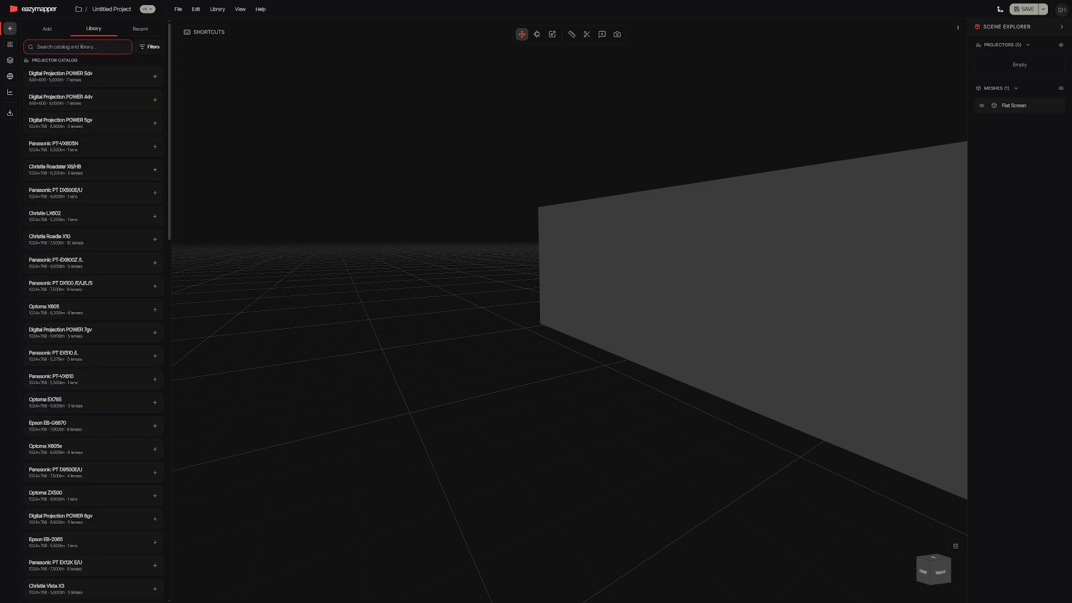
text(211)
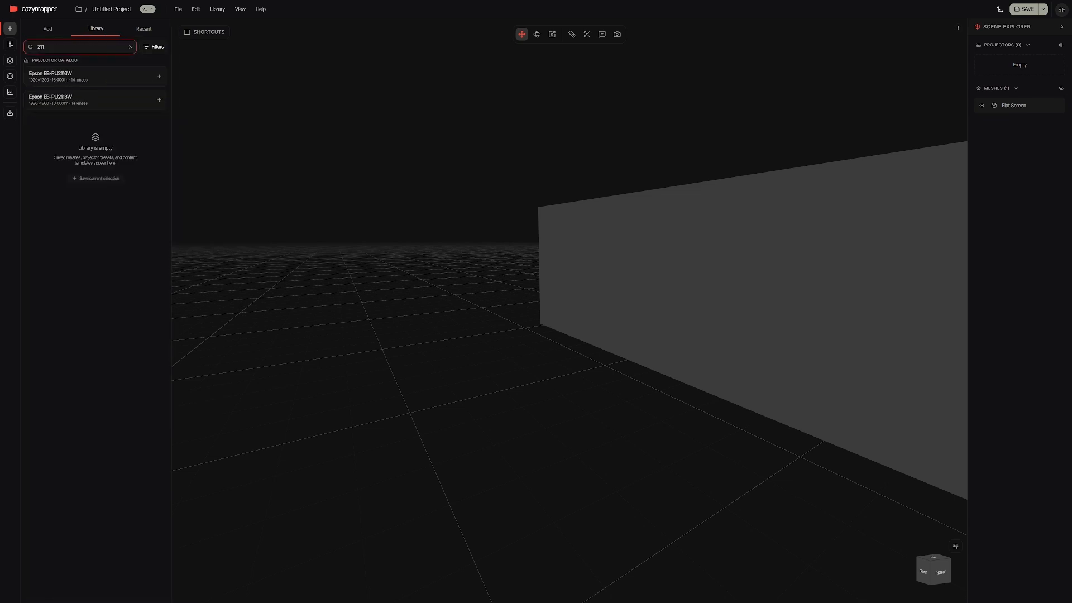
Add the Epson EB-PU2116W to the scene with the ELPLX02 (UST) lens and clear the selection
click(109, 81)
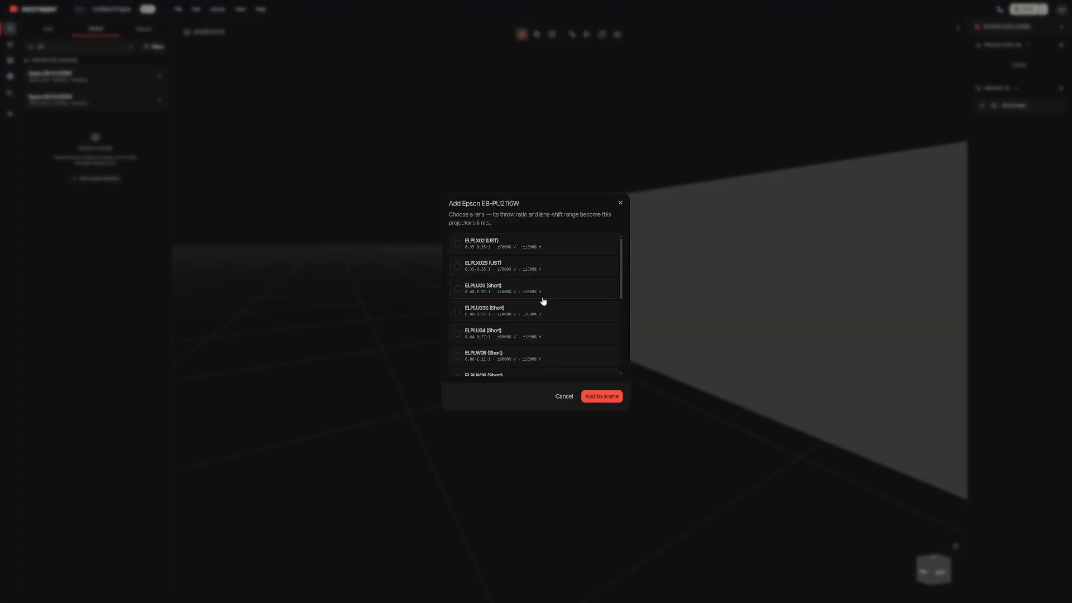
scroll(541, 302, down, 3)
scroll(543, 303, up, 3)
click(510, 249)
click(600, 397)
click(284, 242)
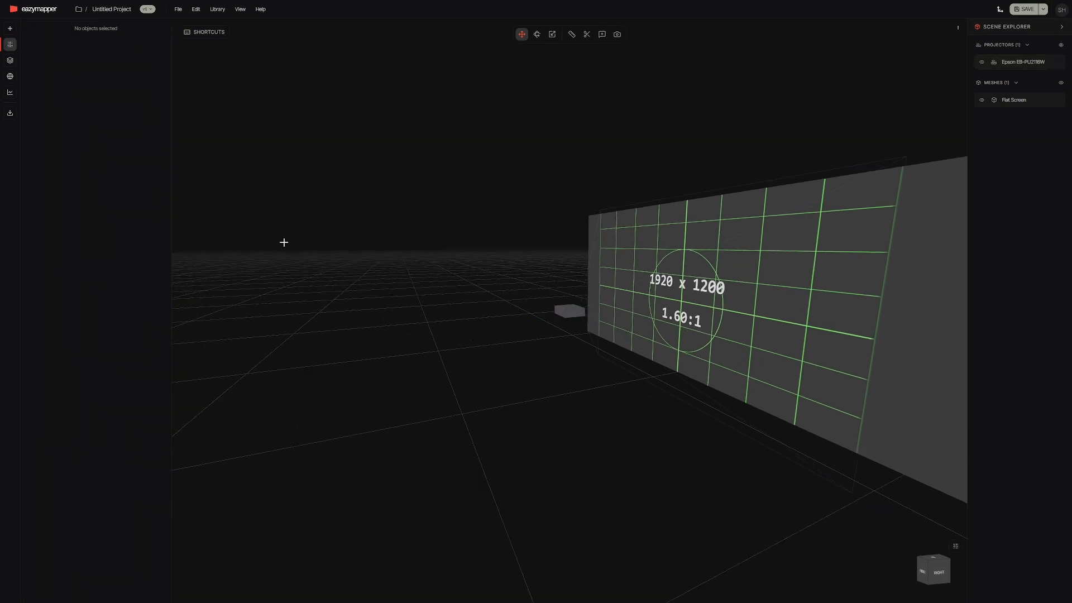
Set the Epson projector to ceiling mounting with a vertical lens shift of 46%
click(569, 310)
click(144, 142)
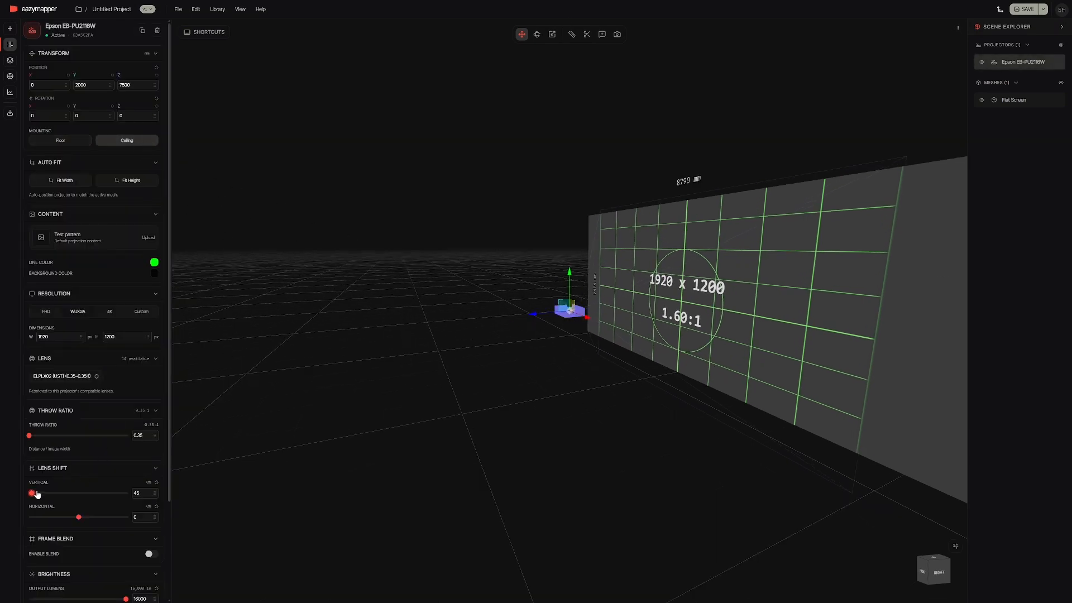
drag(34, 495, 38, 494)
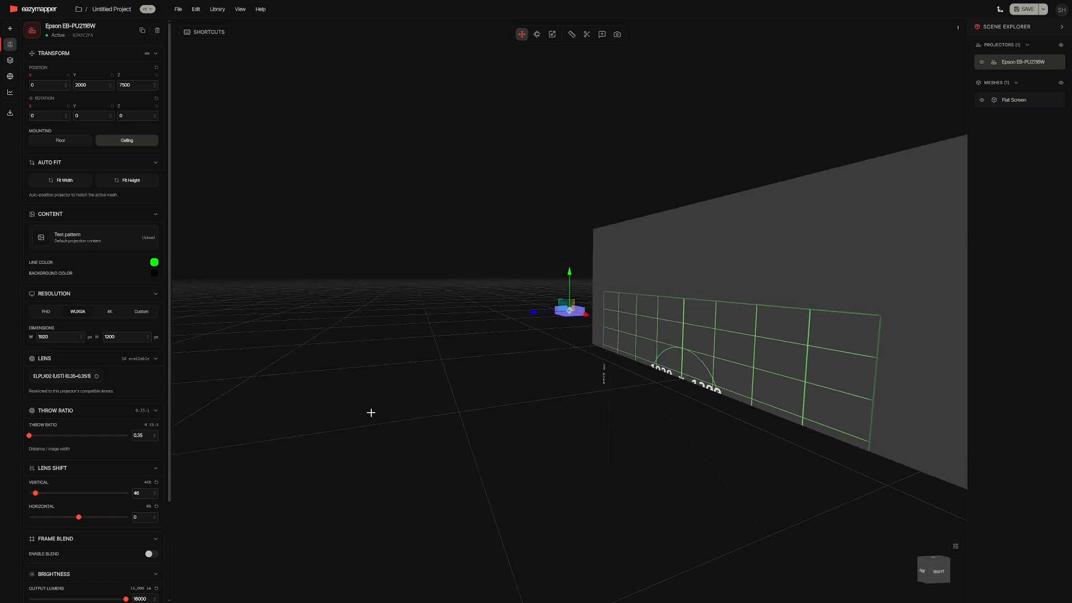
Raise the Epson projector to a Y position of about 3558 mm so its image moves up the flat screen
drag(570, 273, 487, 247)
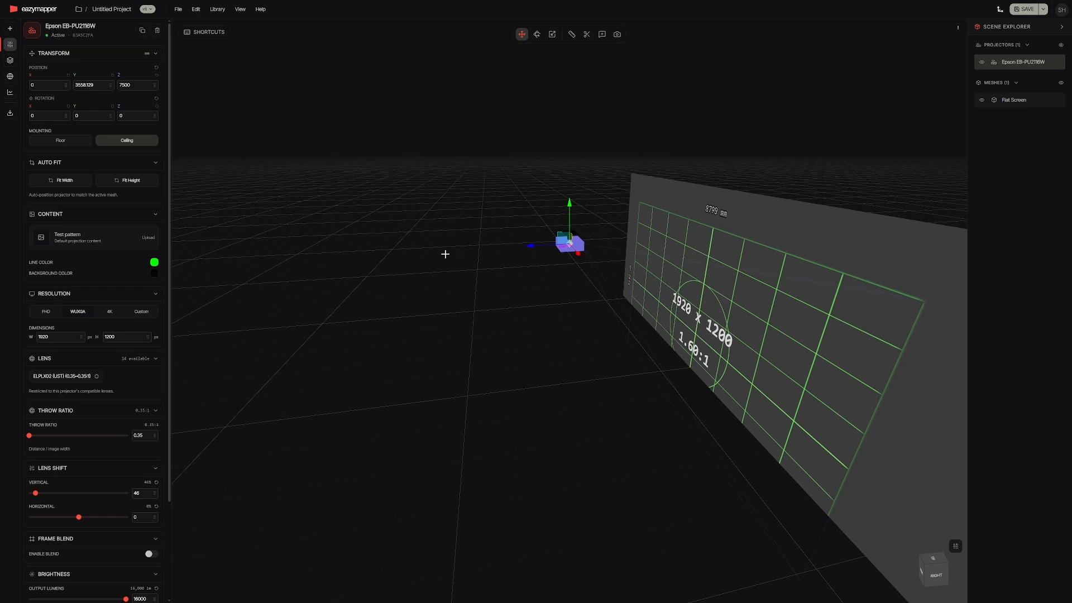
drag(467, 253, 395, 278)
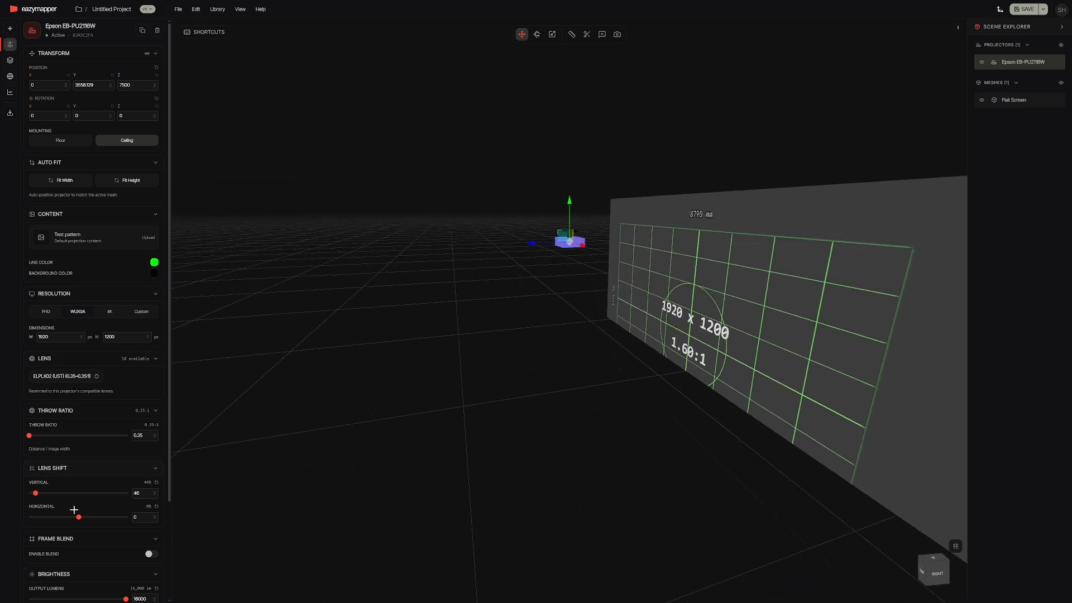
scroll(86, 405, down, 2)
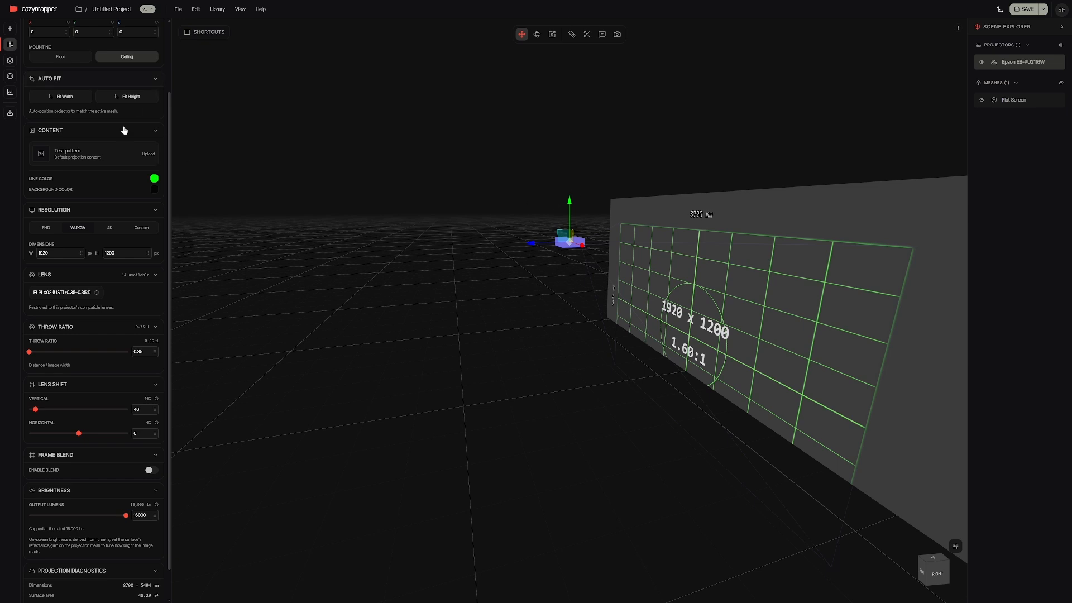
scroll(124, 130, up, 3)
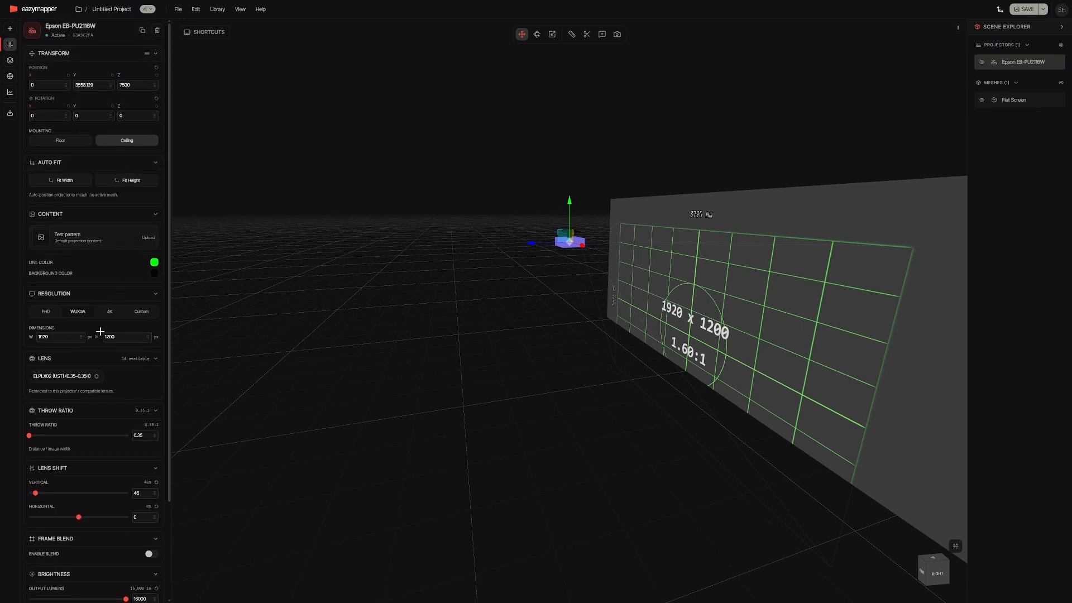
Switch the Epson projector to the ELPLU04 (Short) lens and set the vertical lens shift to 36%
click(72, 376)
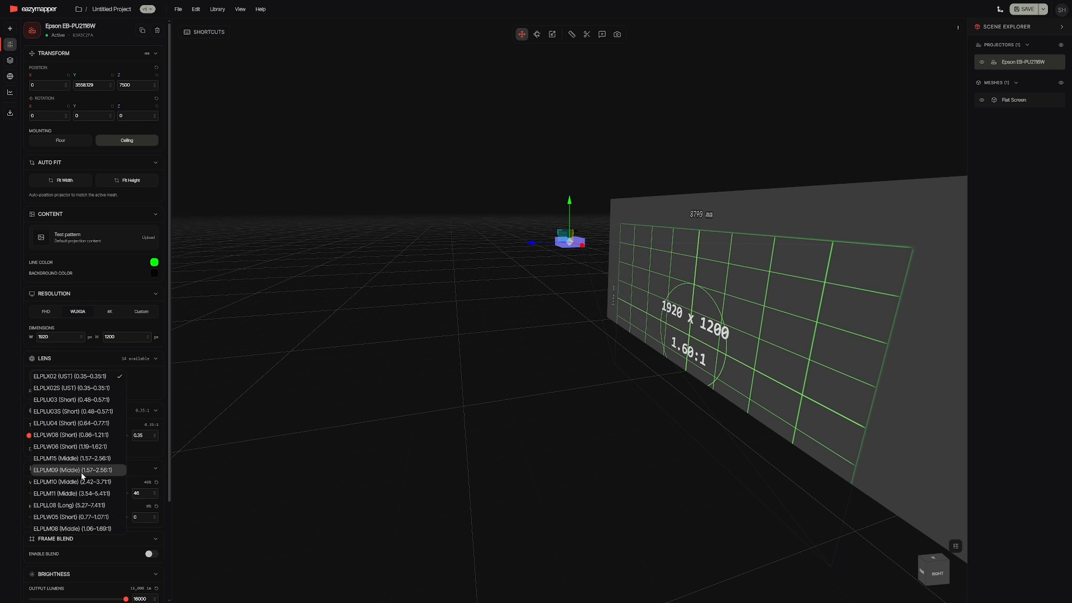
click(102, 424)
drag(498, 381, 469, 373)
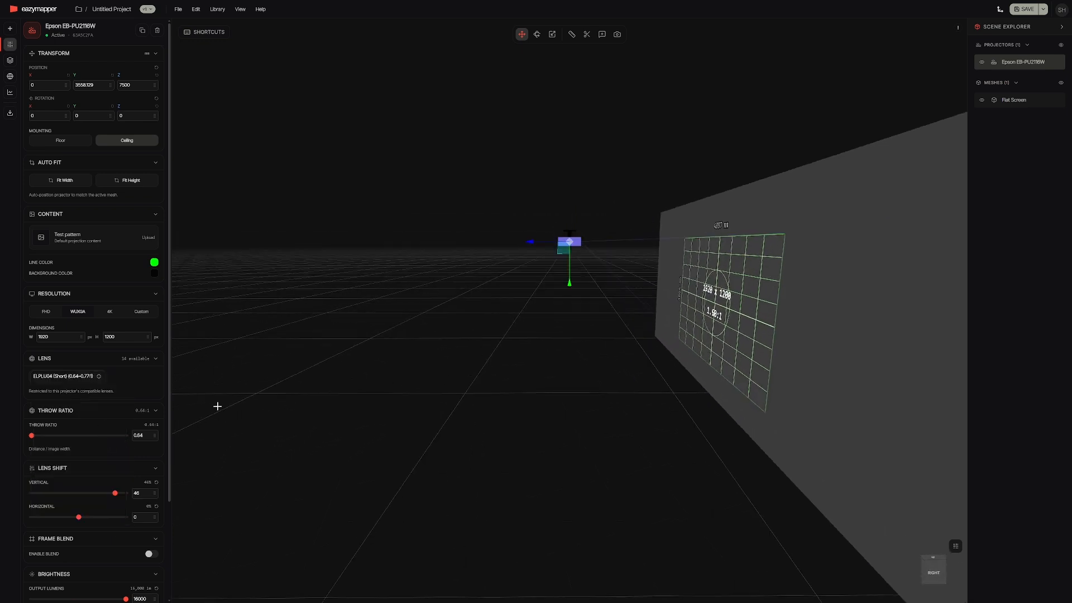
mouse_move(115, 494)
mouse_down()
mouse_move(68, 493)
mouse_move(136, 492)
mouse_move(27, 496)
mouse_move(134, 498)
mouse_move(107, 496)
mouse_up()
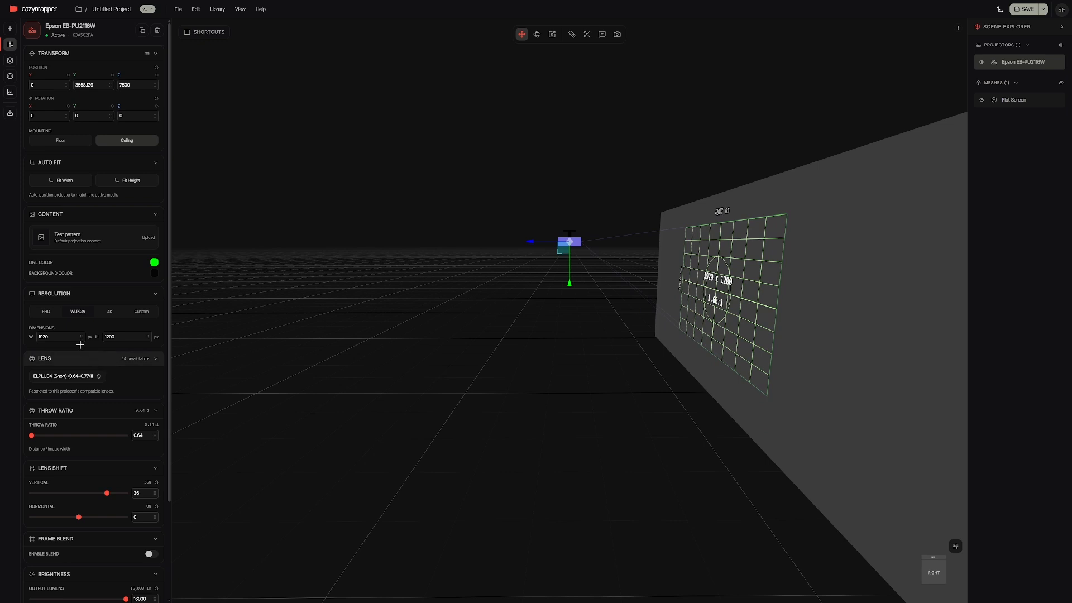
Switch the Epson projector's lens back to ELPLX02 (UST) and set the vertical lens shift to its 70% maximum
click(81, 376)
click(79, 329)
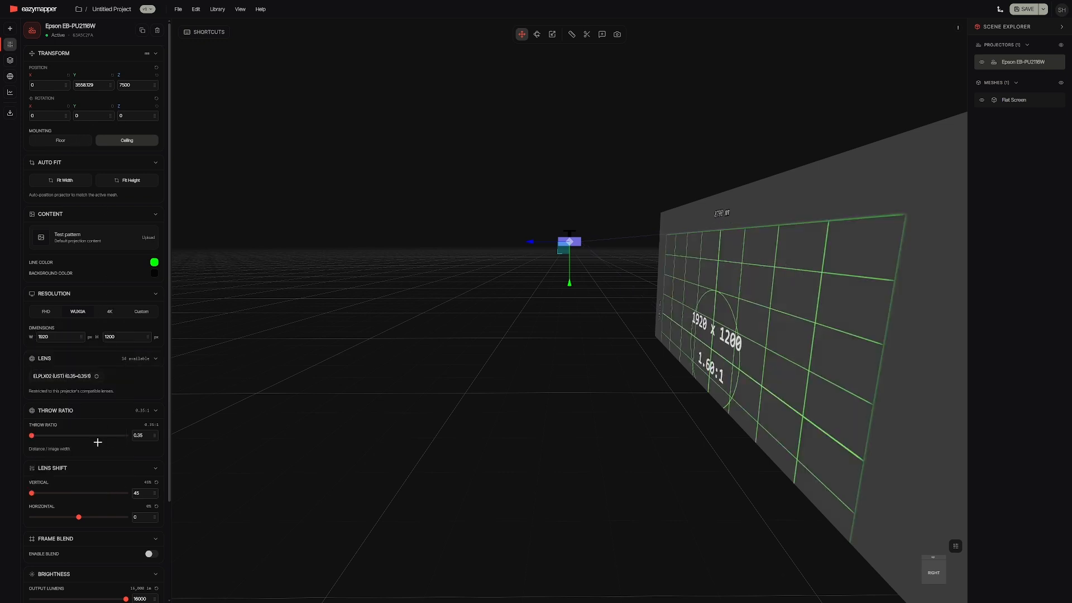
mouse_move(35, 492)
mouse_down()
mouse_move(46, 496)
mouse_move(25, 497)
mouse_up()
drag(31, 495, 132, 499)
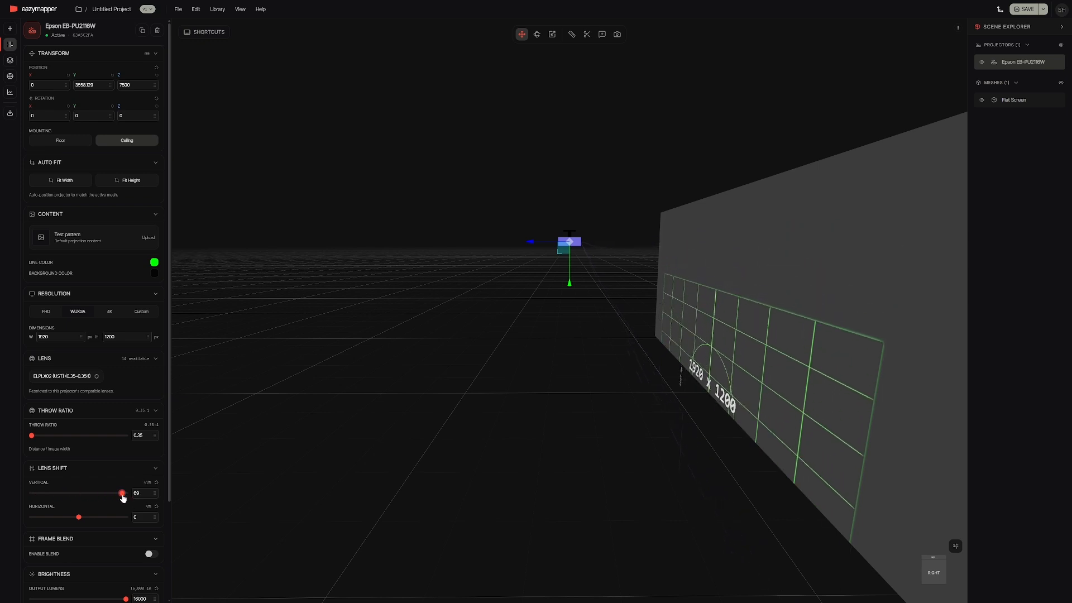
Test the Epson projector's horizontal lens shift at both limits, going to 15% and ending at -15%
drag(79, 518, 144, 517)
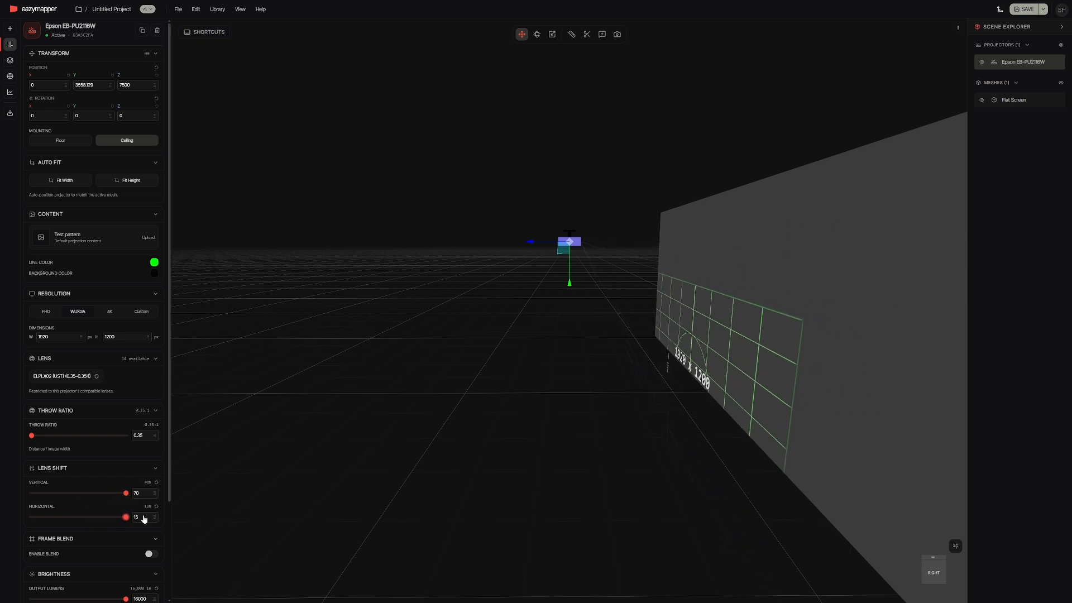
drag(432, 450, 576, 454)
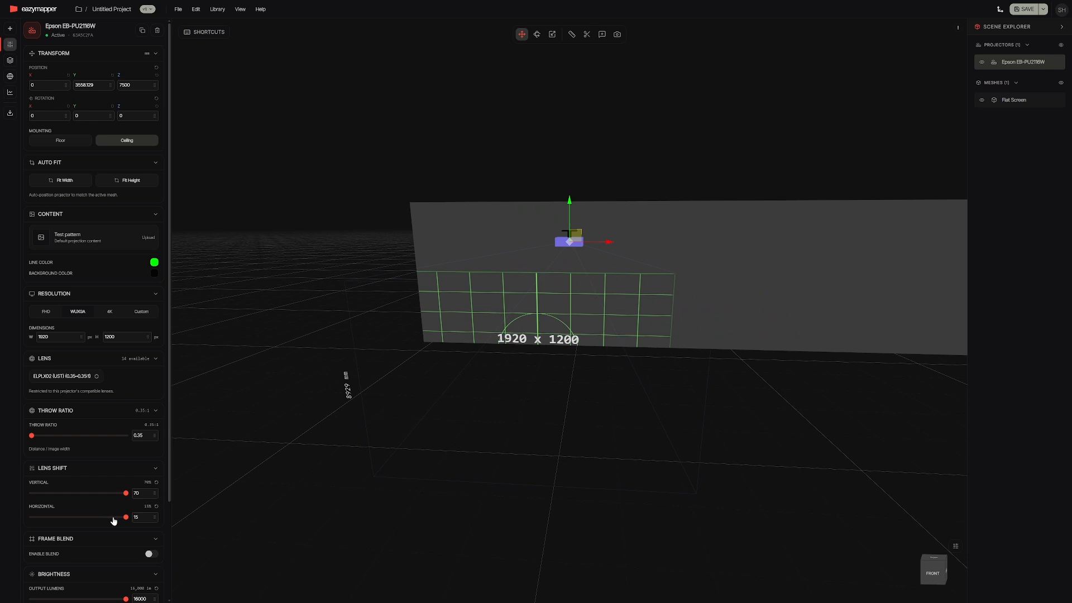
drag(125, 517, 28, 514)
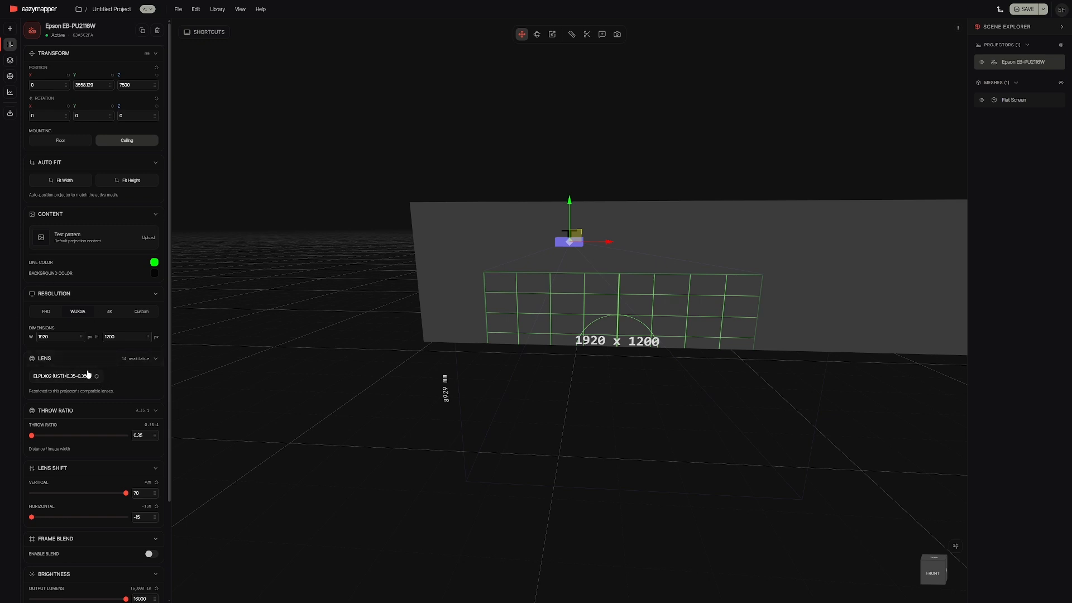
Review the Epson projector's compatible lens list and its projection diagnostics
click(64, 379)
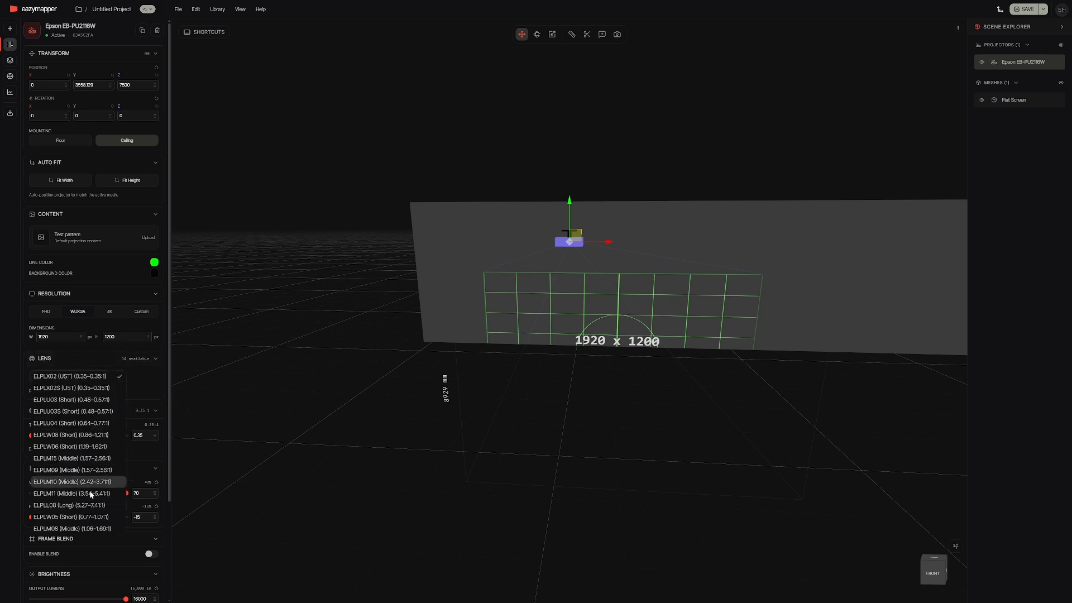
click(135, 373)
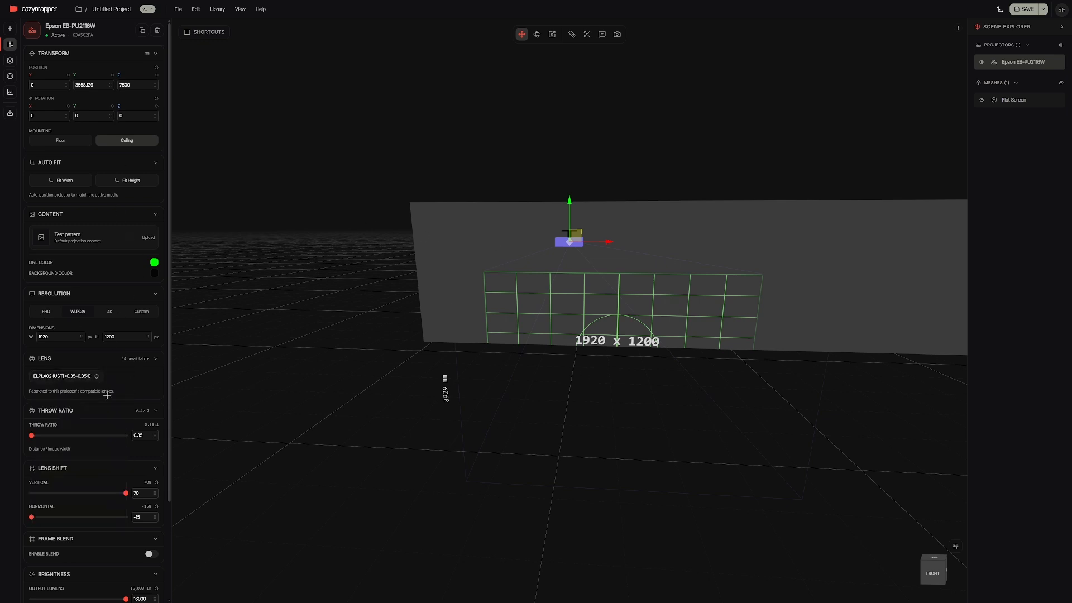
scroll(88, 412, down, 2)
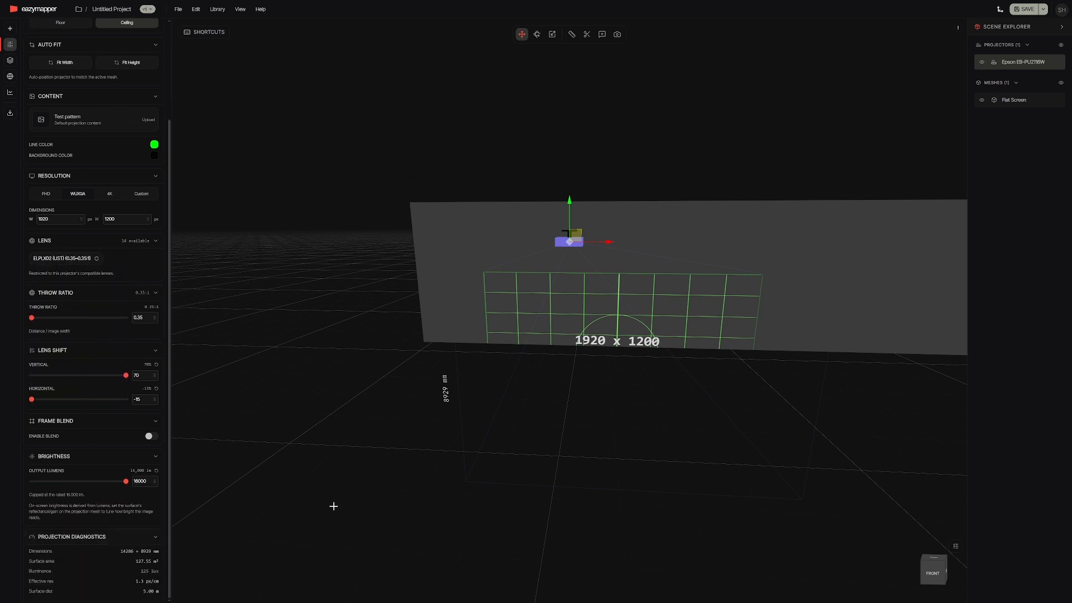
Move the Epson projector closer to the flat screen, to a Z position of about 7182
drag(334, 505, 490, 309)
drag(531, 242, 548, 263)
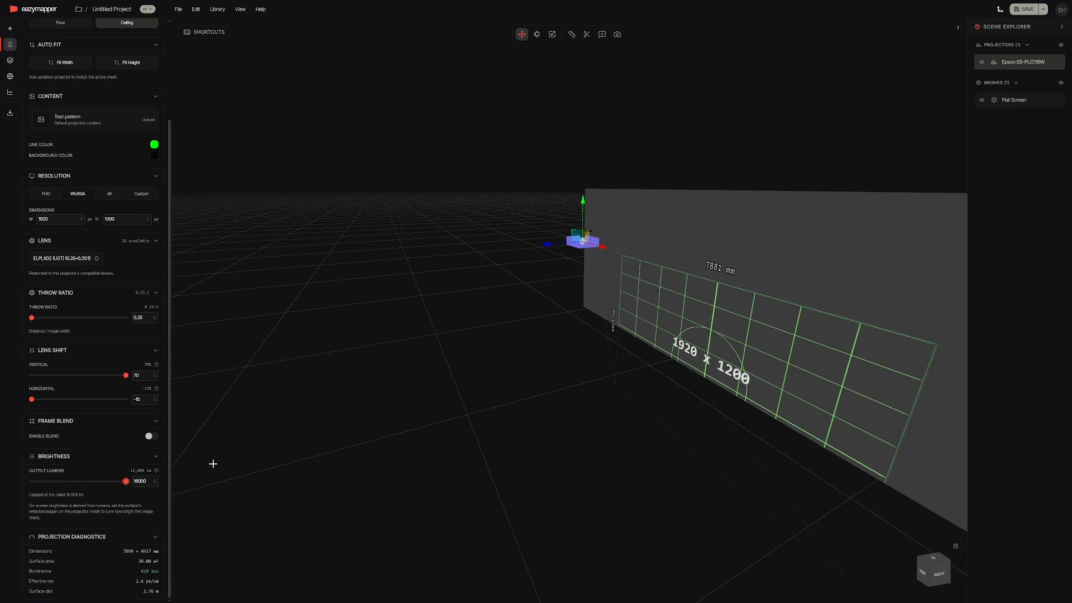
drag(212, 462, 459, 391)
scroll(133, 219, up, 2)
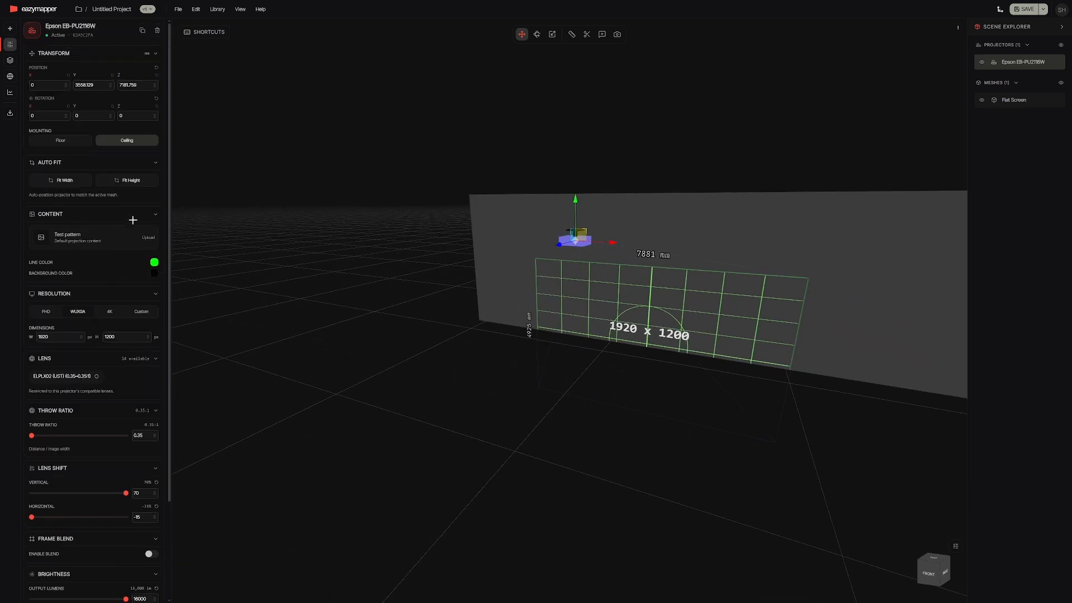
Add a generic projector to the scene and move it sideways to an X position of about 1720
click(9, 28)
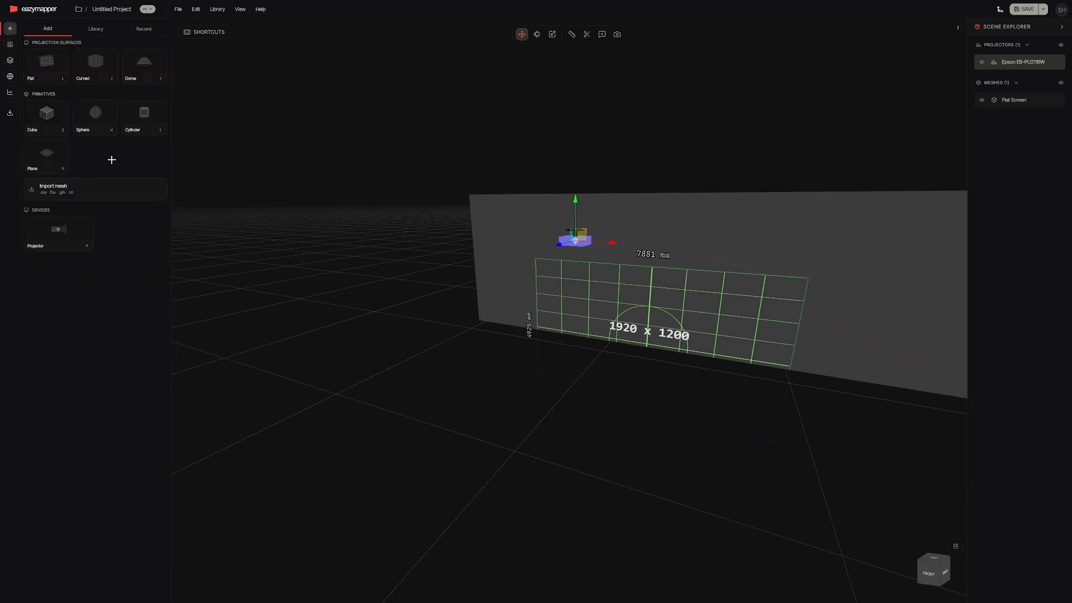
click(49, 236)
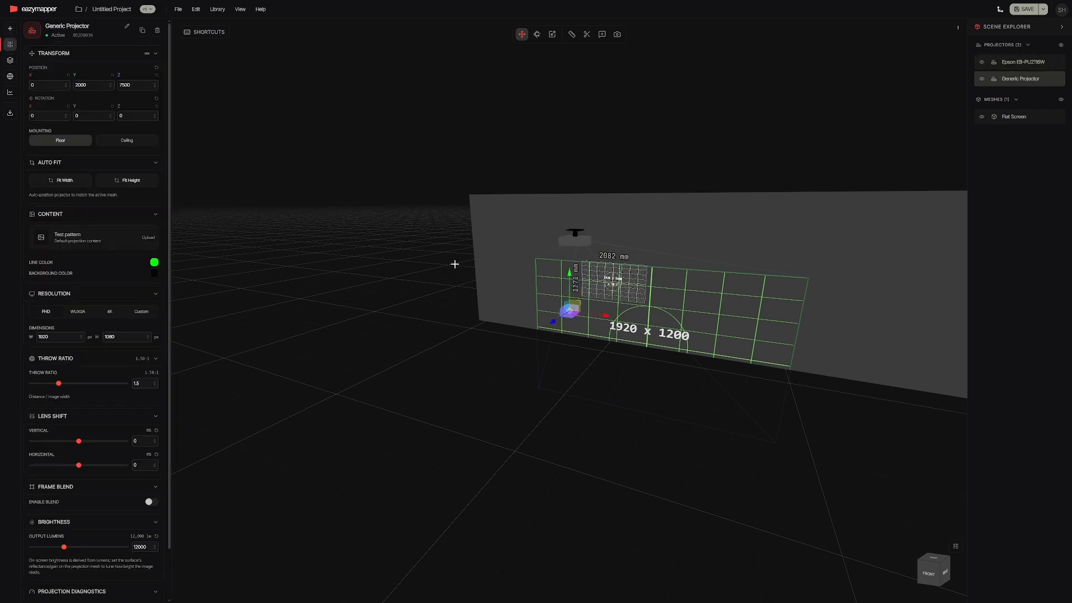
drag(594, 309, 670, 317)
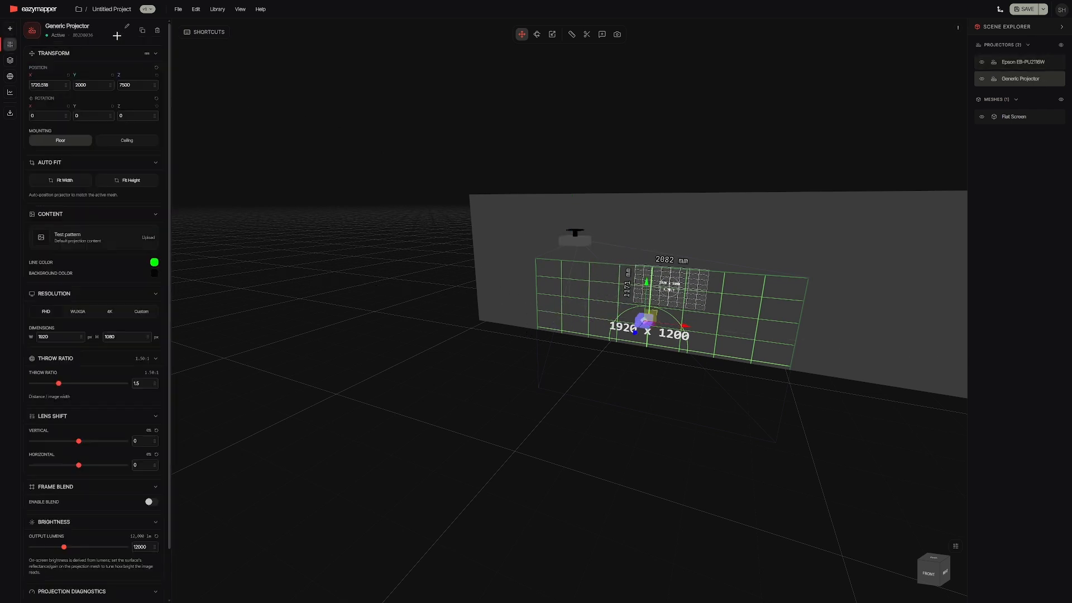
click(143, 32)
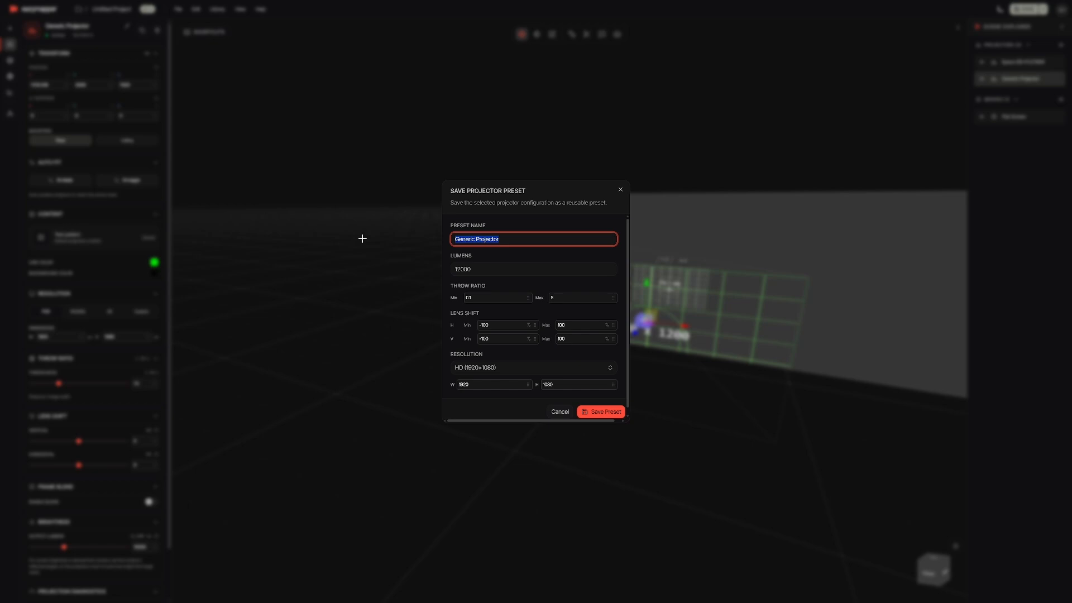
text(epson)
click(343, 235)
Review the projector catalog and its filter options, including the list of manufacturers
click(11, 28)
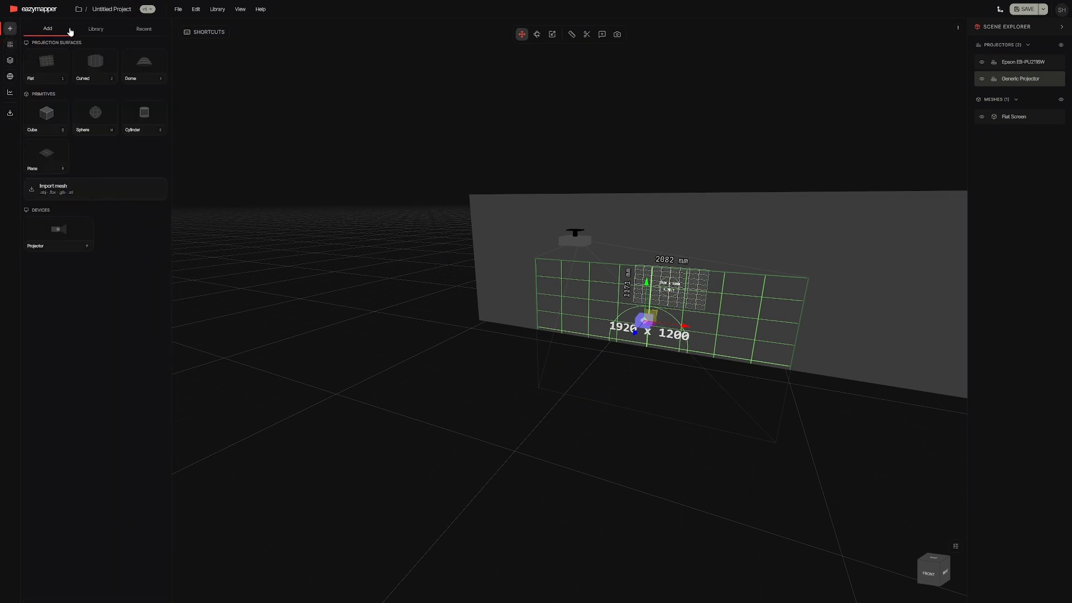
click(94, 29)
click(149, 47)
click(223, 52)
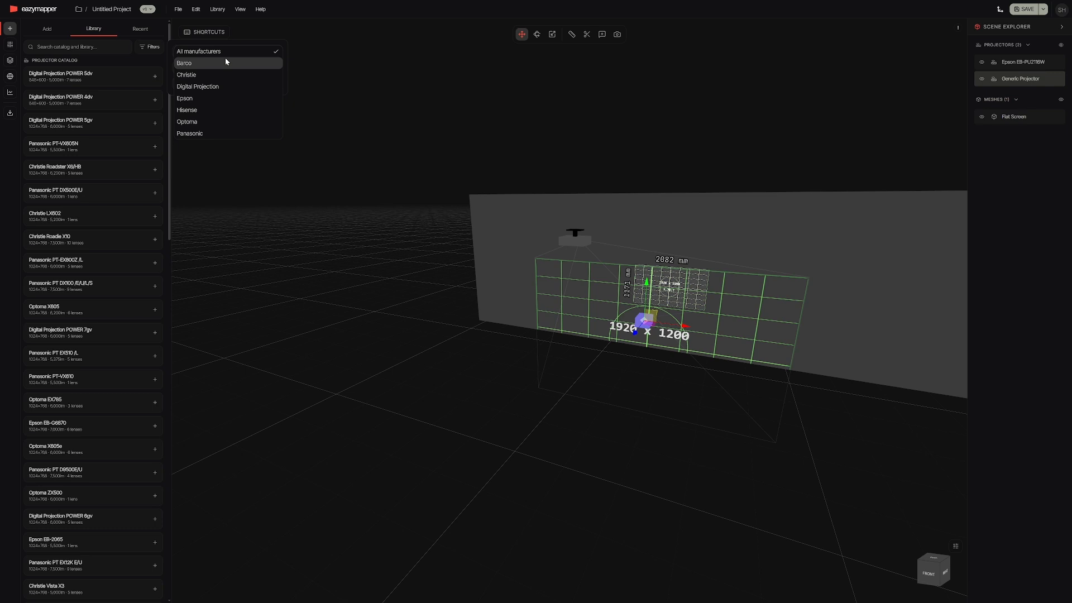
drag(454, 134, 433, 134)
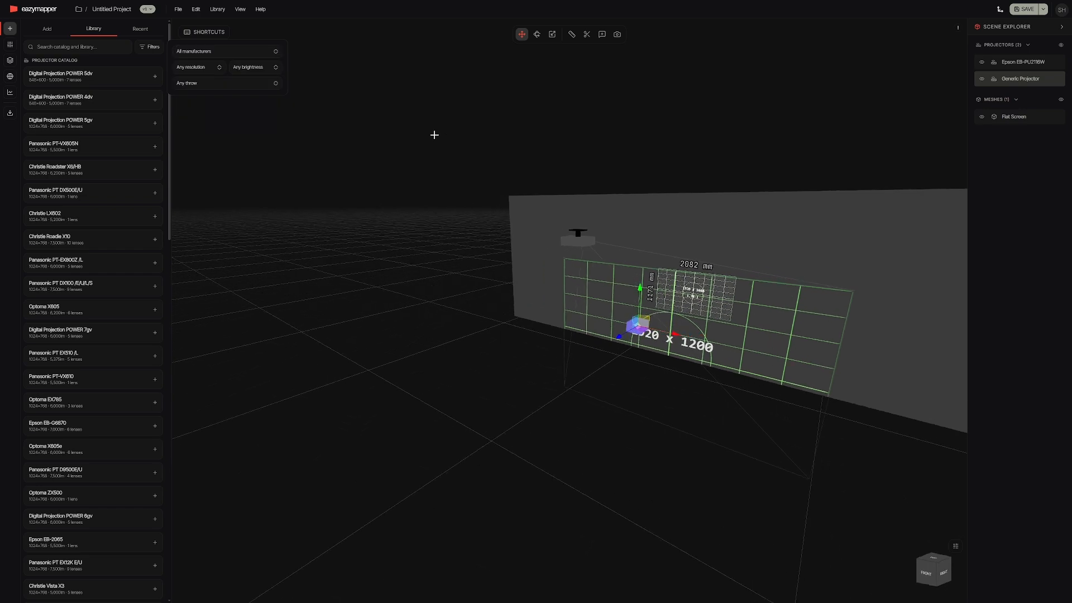
drag(434, 292, 415, 292)
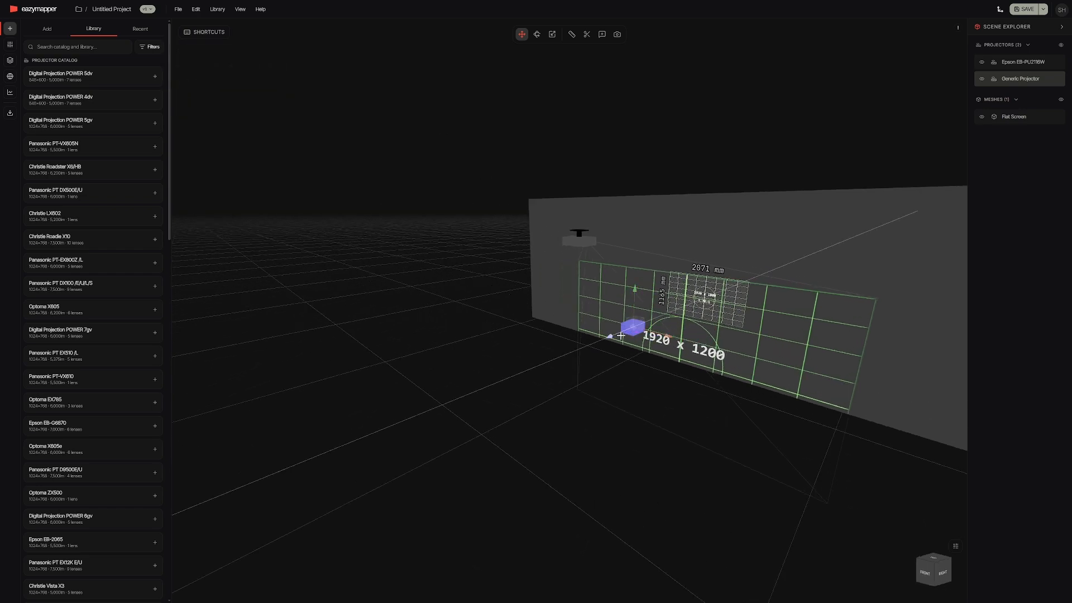
Save the generic projector's configuration as a reusable preset named "eazymapper"
click(589, 319)
click(631, 327)
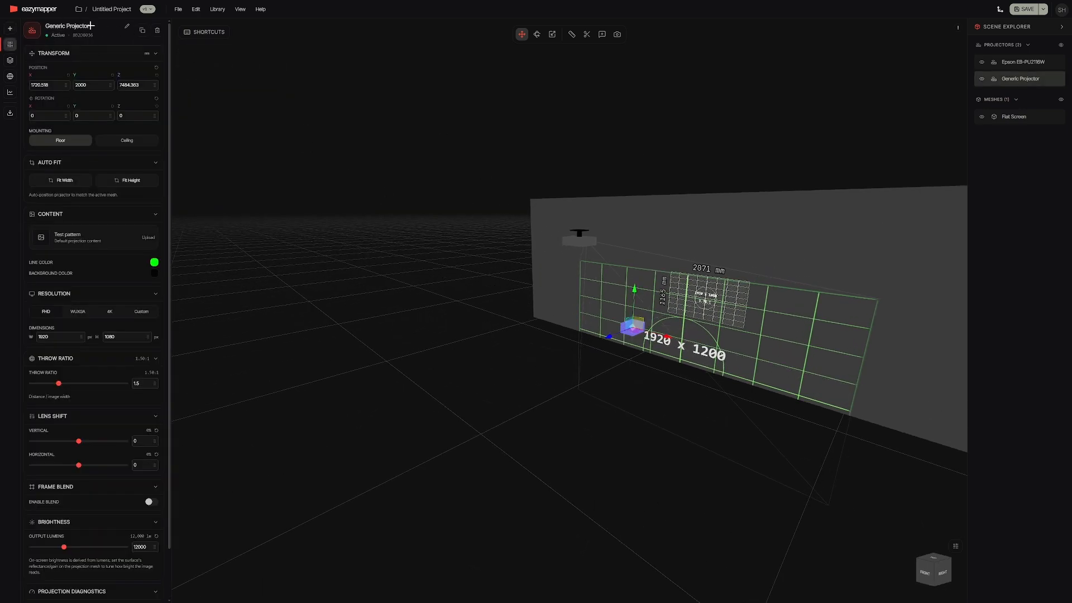
click(143, 30)
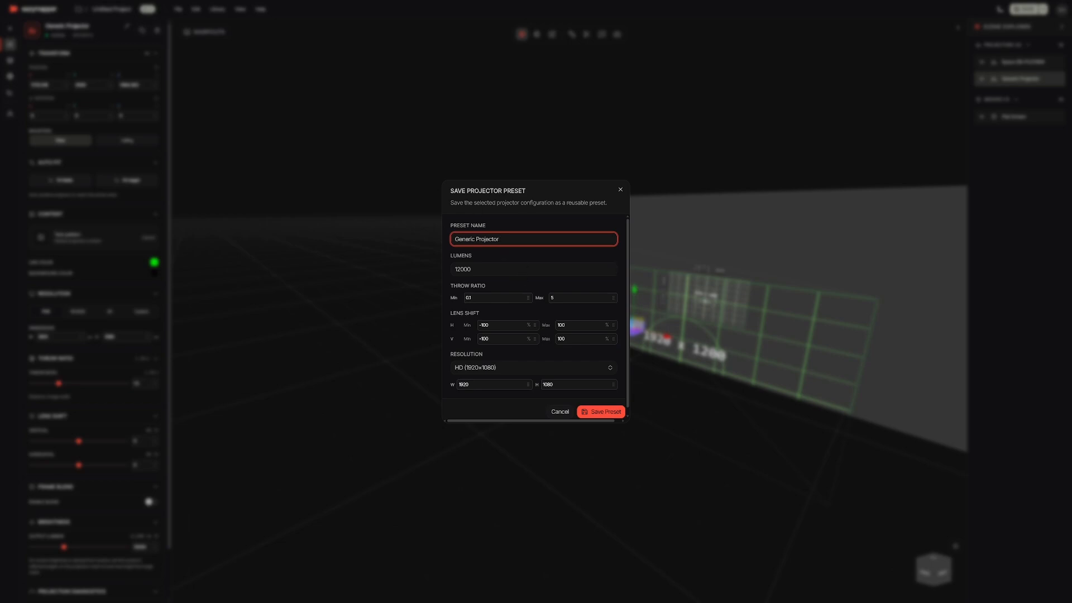
drag(499, 239, 426, 239)
text(eazymapper)
click(584, 411)
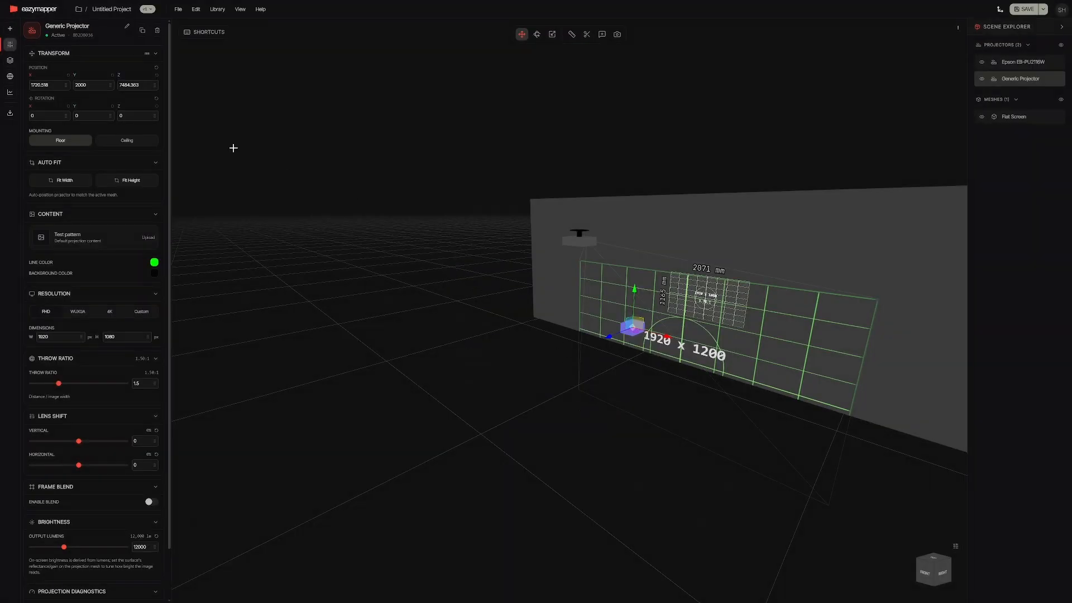
Check the saved library preset among the addable objects and delete the Epson projector from the scene
drag(397, 263, 405, 263)
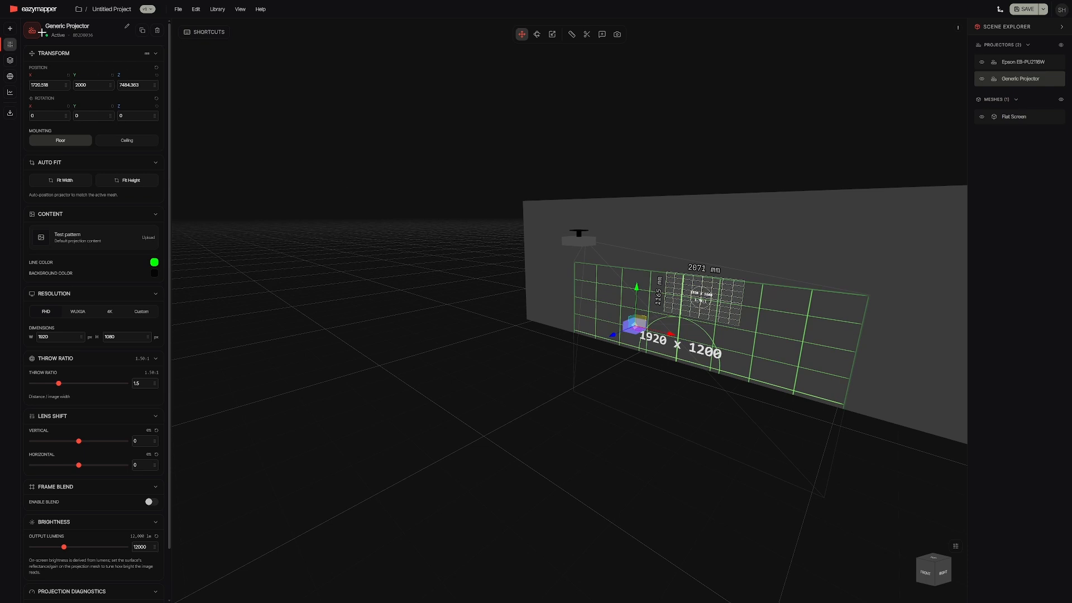
click(11, 29)
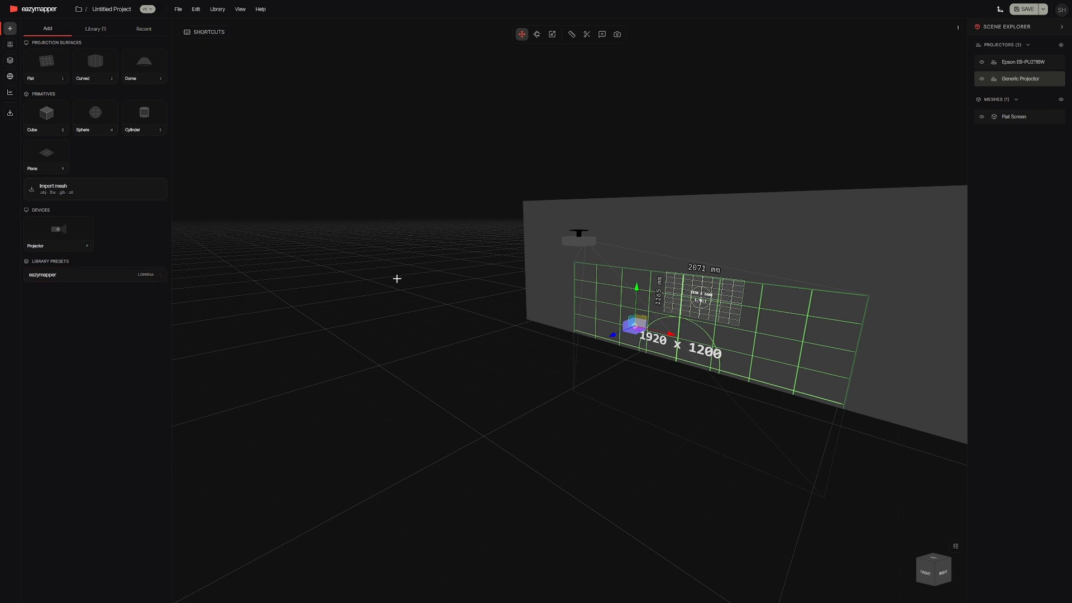
click(581, 240)
key(Delete)
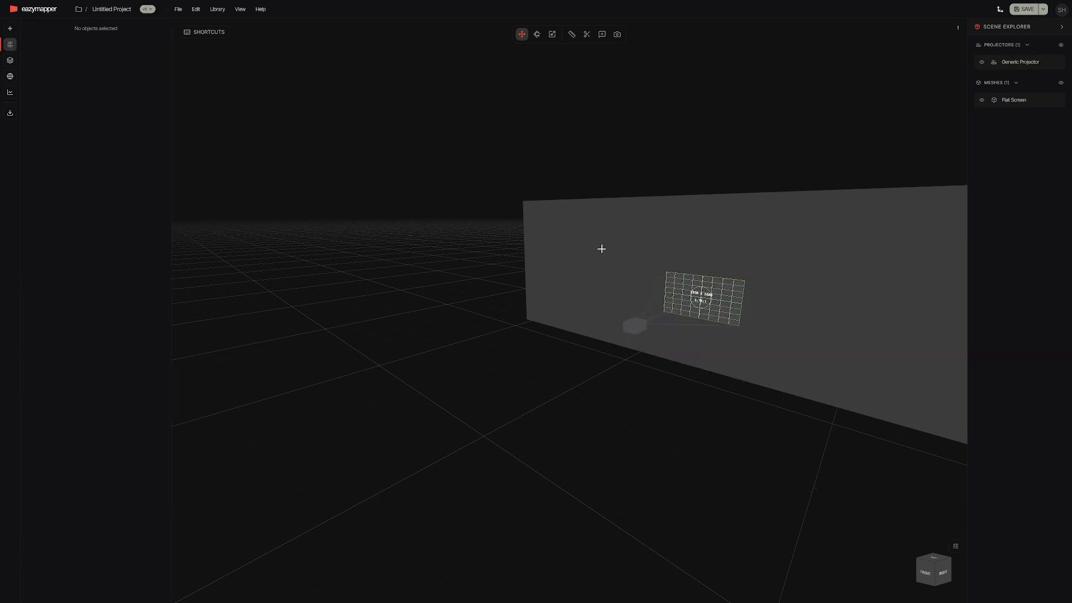
Add two projectors to the scene from the saved eazymapper library preset
click(12, 30)
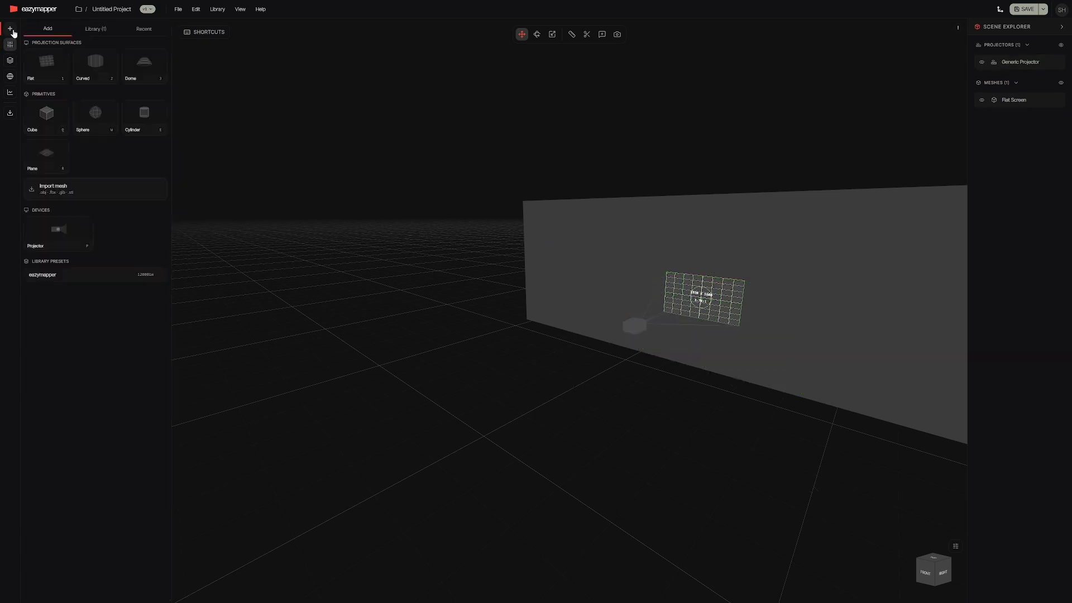
click(86, 246)
double_click(59, 279)
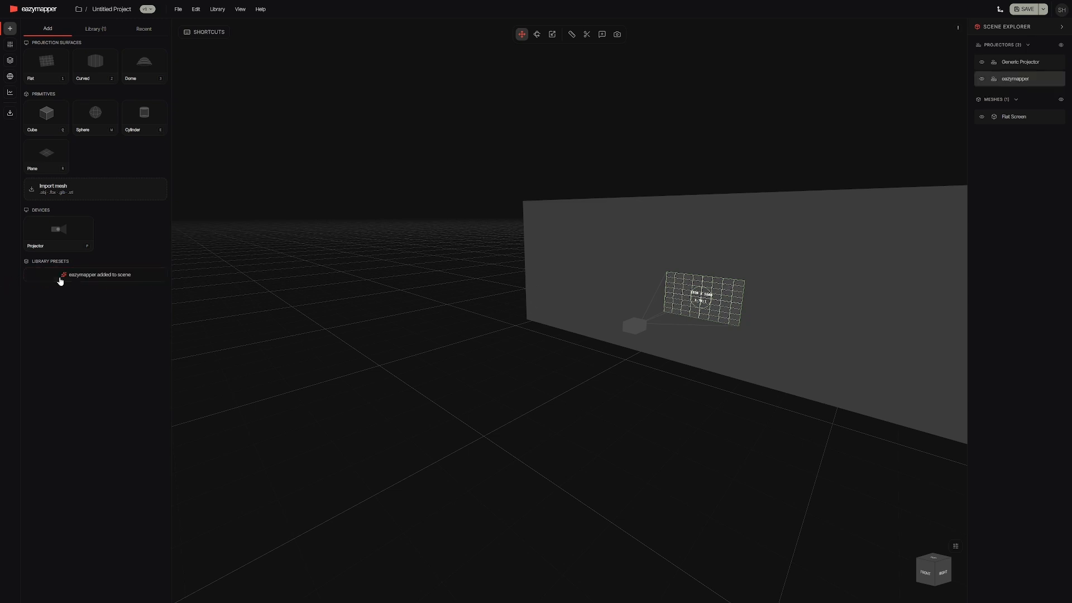
drag(359, 299, 467, 299)
Set the selected eazymapper projector's lens shift to -23% vertical and -82% horizontal, and its throw ratio to 1.21
scroll(96, 395, down, 2)
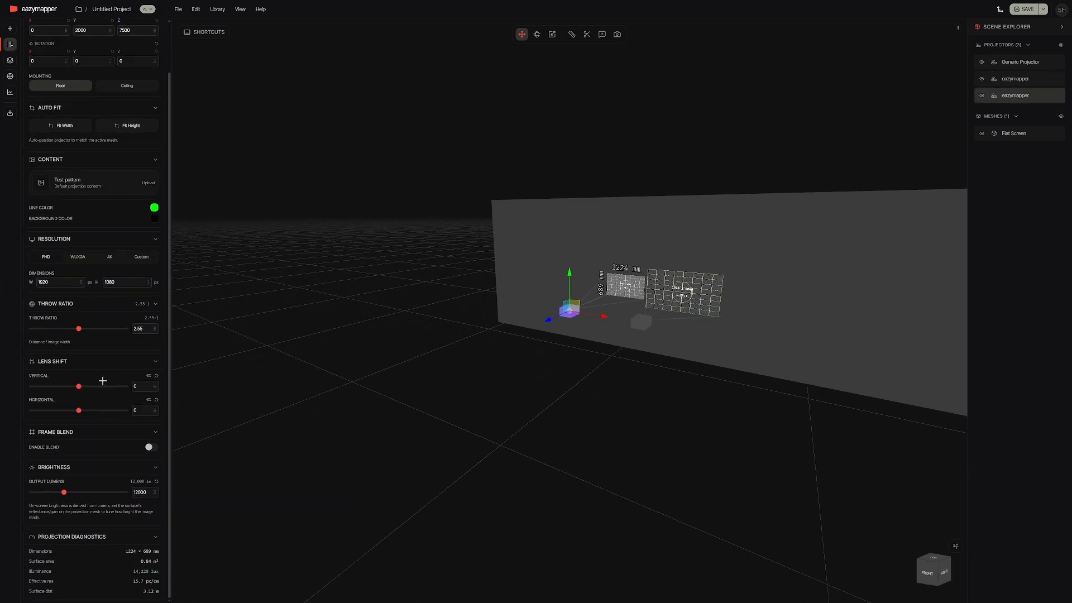
drag(79, 386, 39, 411)
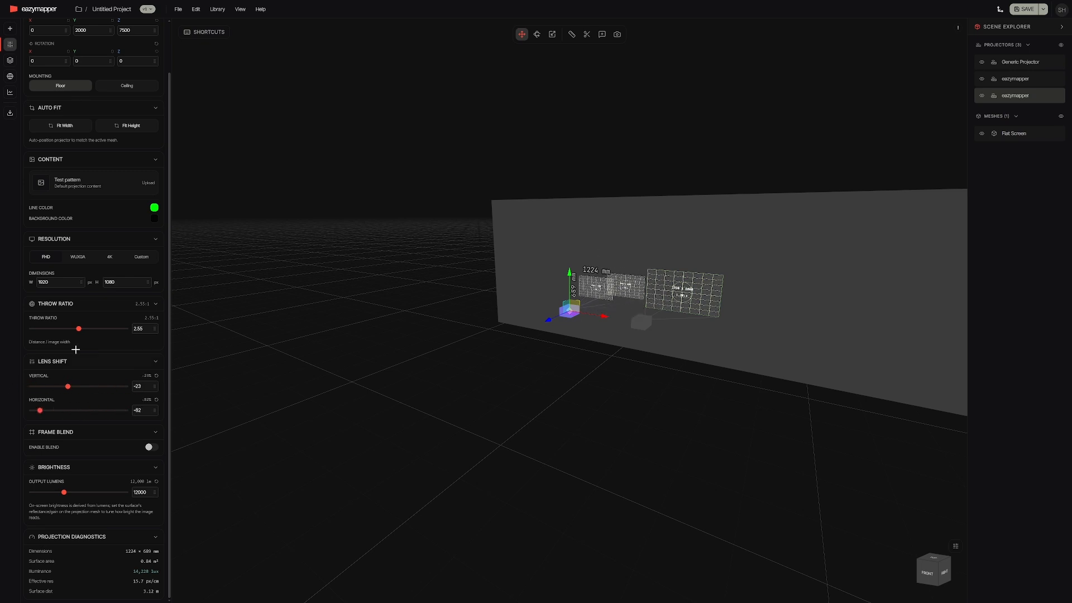
drag(78, 329, 53, 331)
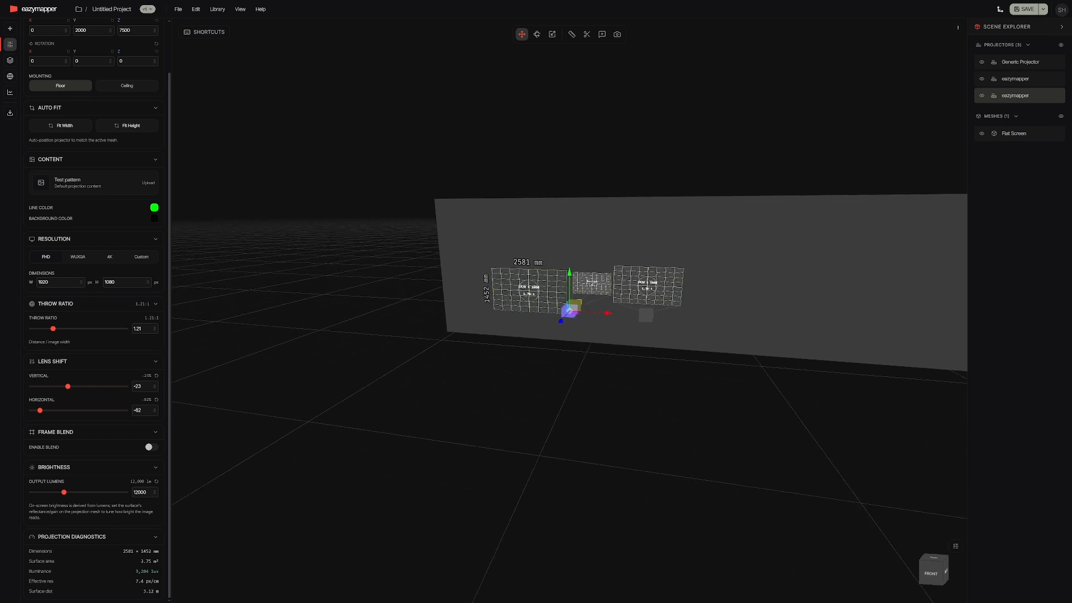
scroll(50, 126, up, 1)
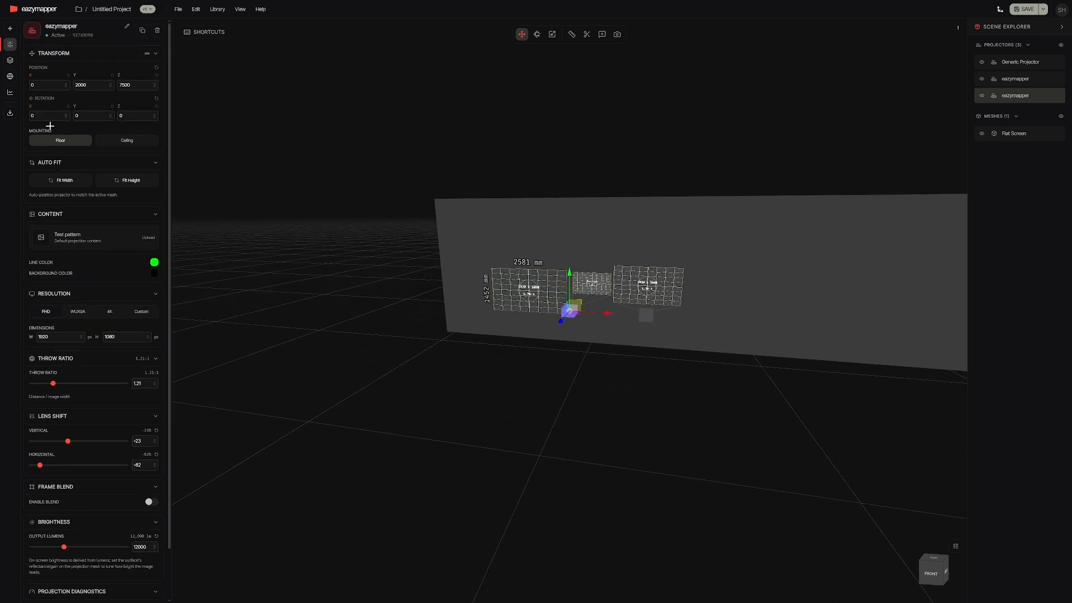
mouse_move(70, 38)
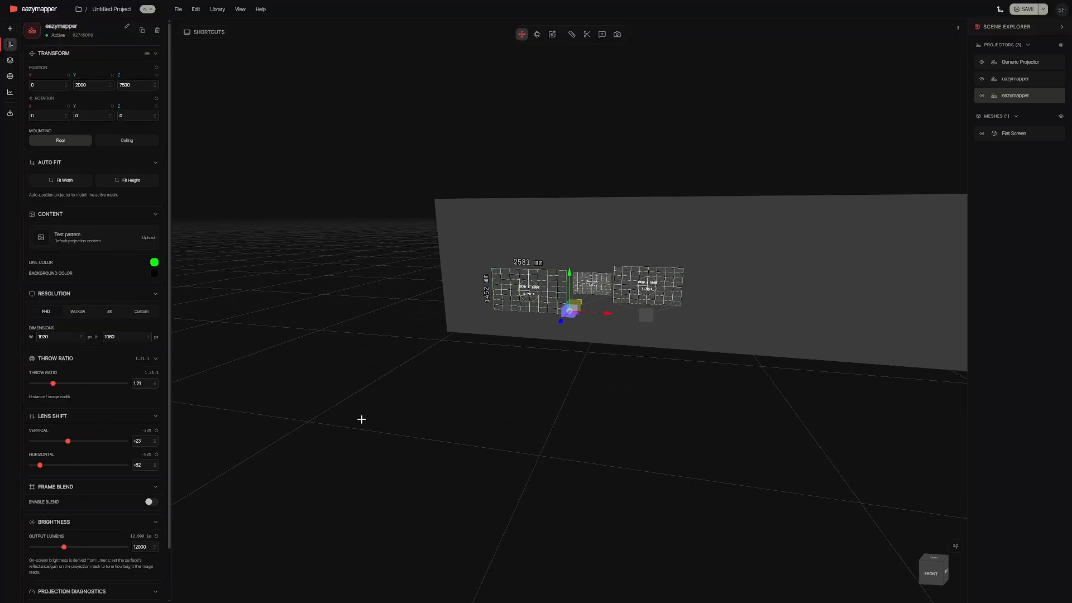